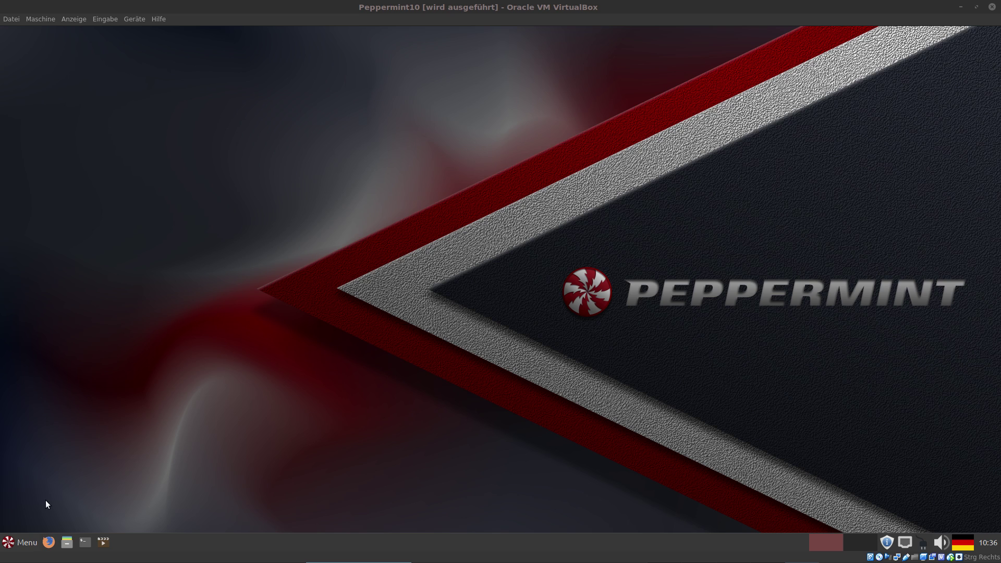
# Bring up the menu's Office category, listing Google and Microsoft Online apps.
pyautogui.click(26, 540)
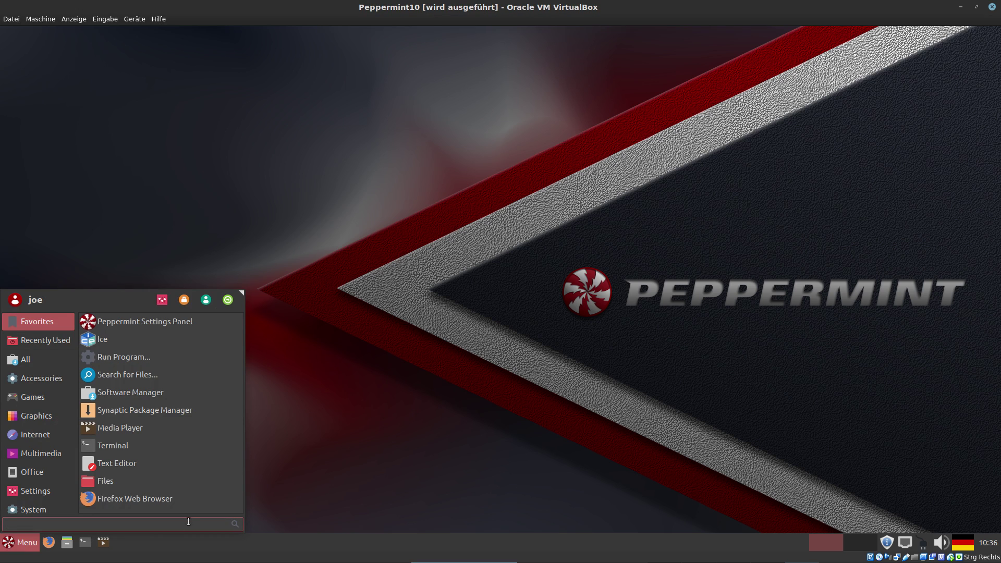
pyautogui.moveTo(35, 473)
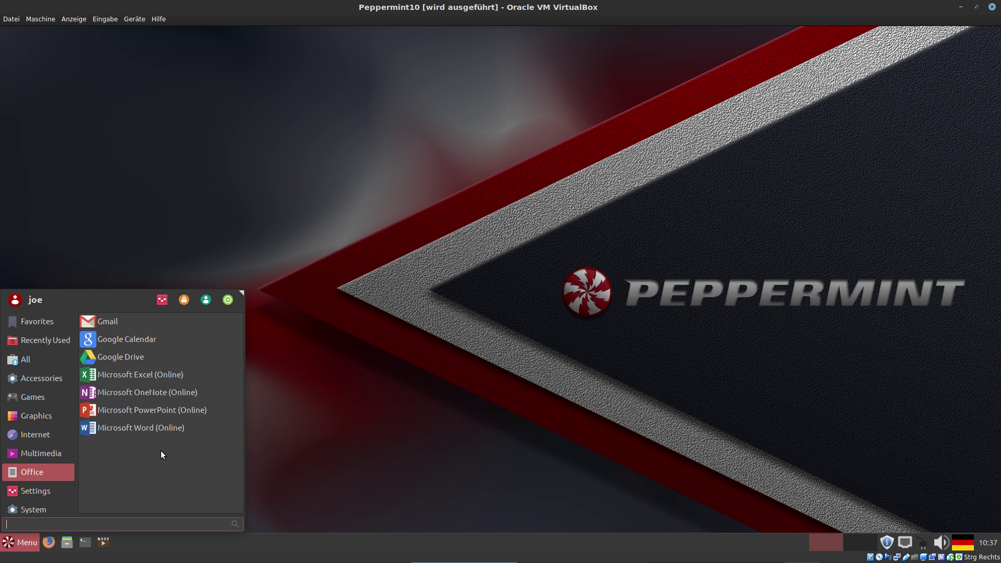
# Launch Microsoft Word (Online), move its sign-in window aside, then close it.
pyautogui.click(141, 429)
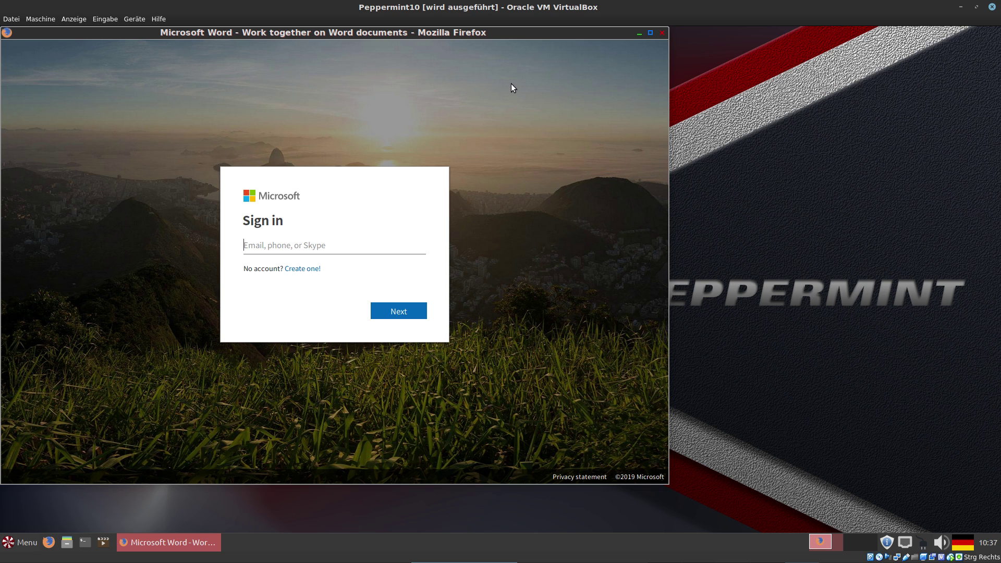
pyautogui.moveTo(539, 36); pyautogui.dragTo(681, 50)
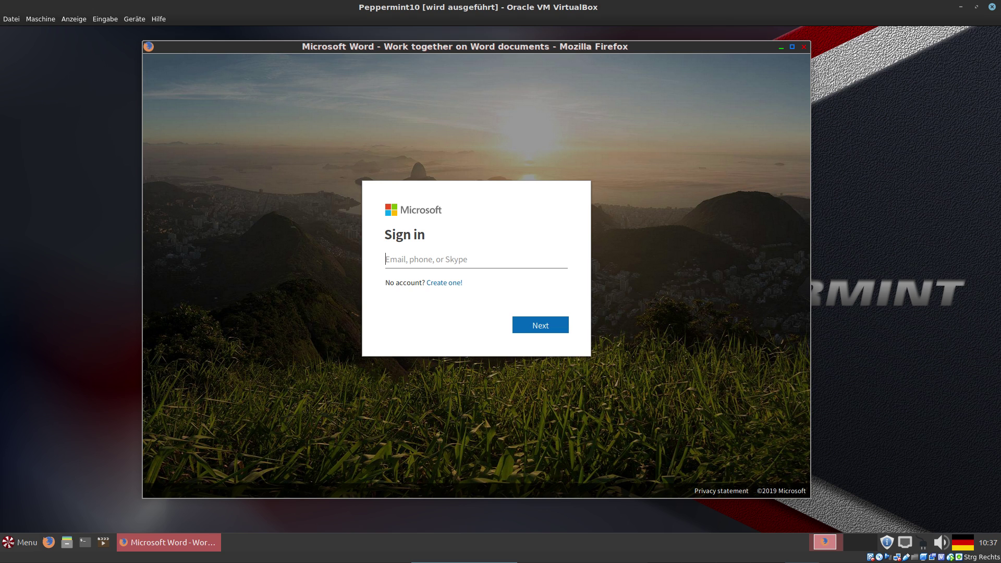
pyautogui.hotkey('alt', 'F4')
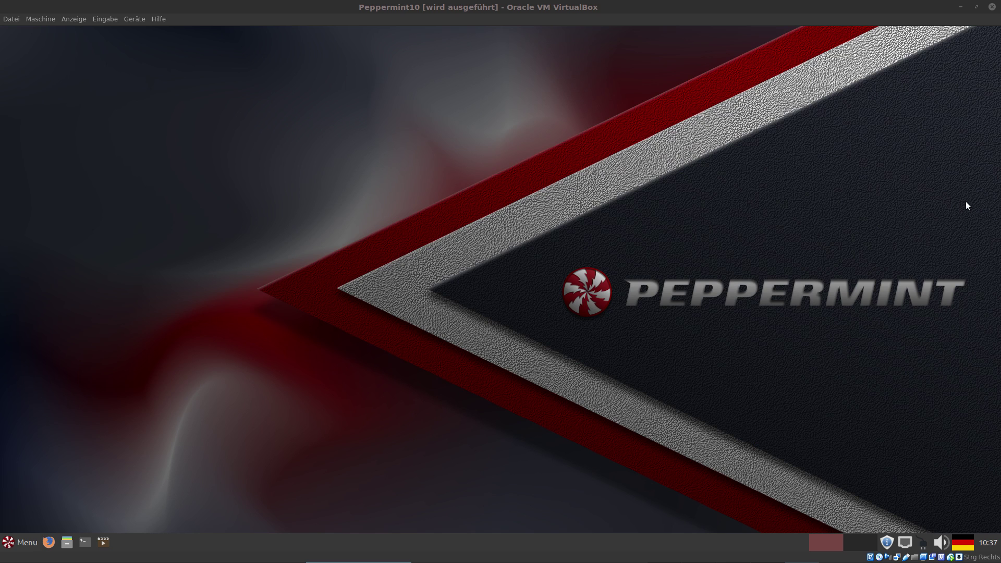
# Launch the Ice SSB manager from the menu and focus its name field.
pyautogui.click(15, 544)
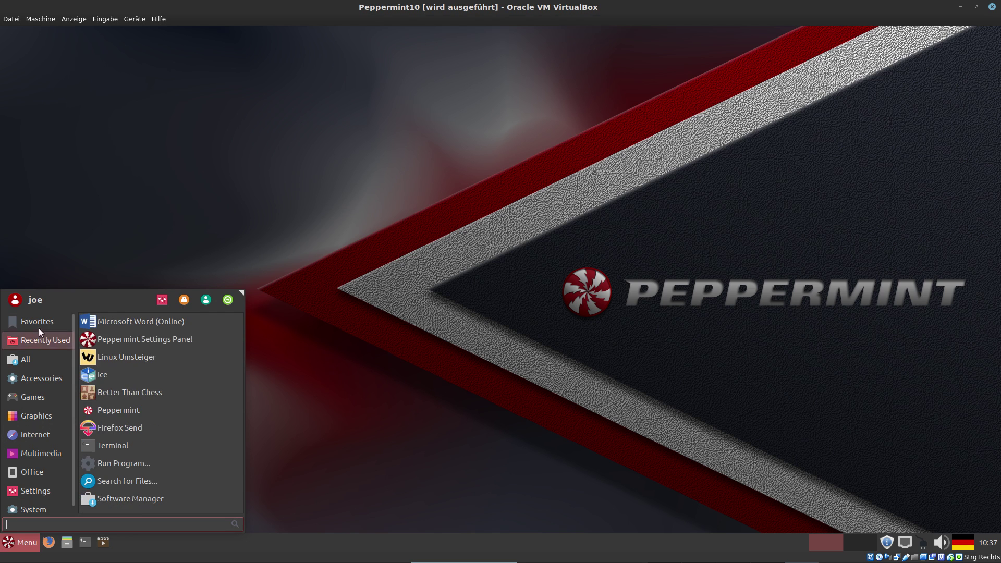
pyautogui.click(107, 340)
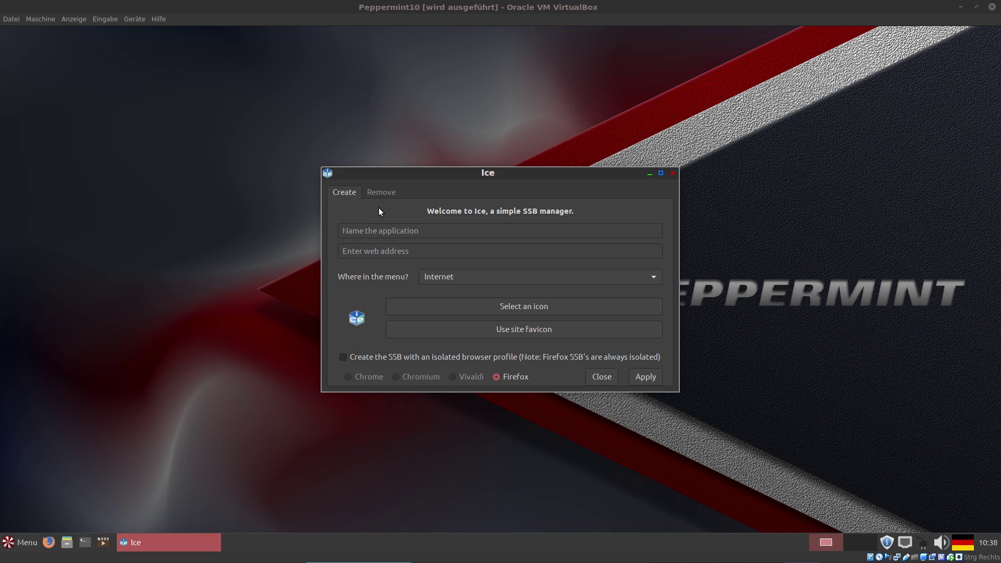
pyautogui.click(369, 231)
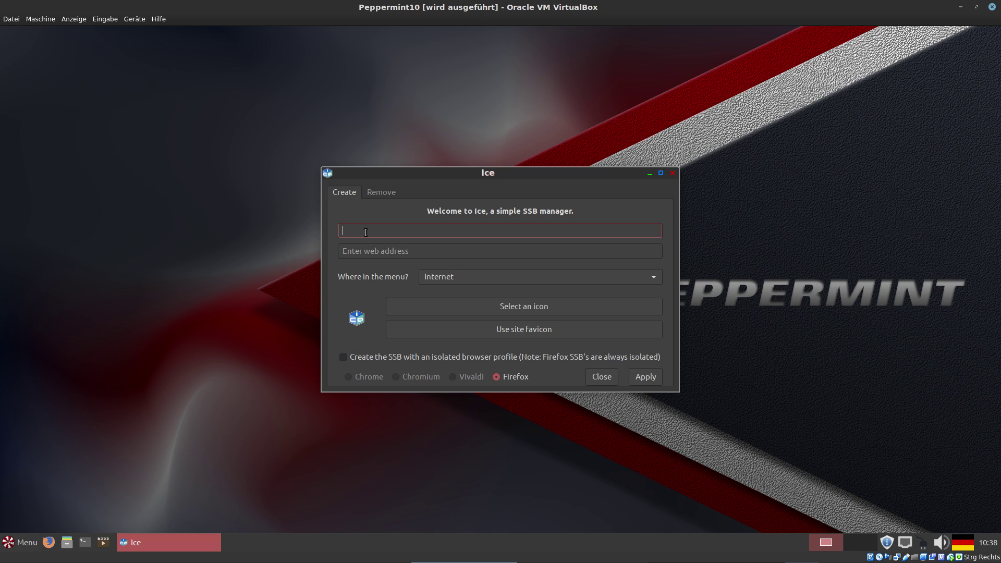
# Name the web app 'Linux Umsteiger' and enter the address linuxumsteiger.net.
pyautogui.write('Linux Umsteiger')
pyautogui.click(377, 254)
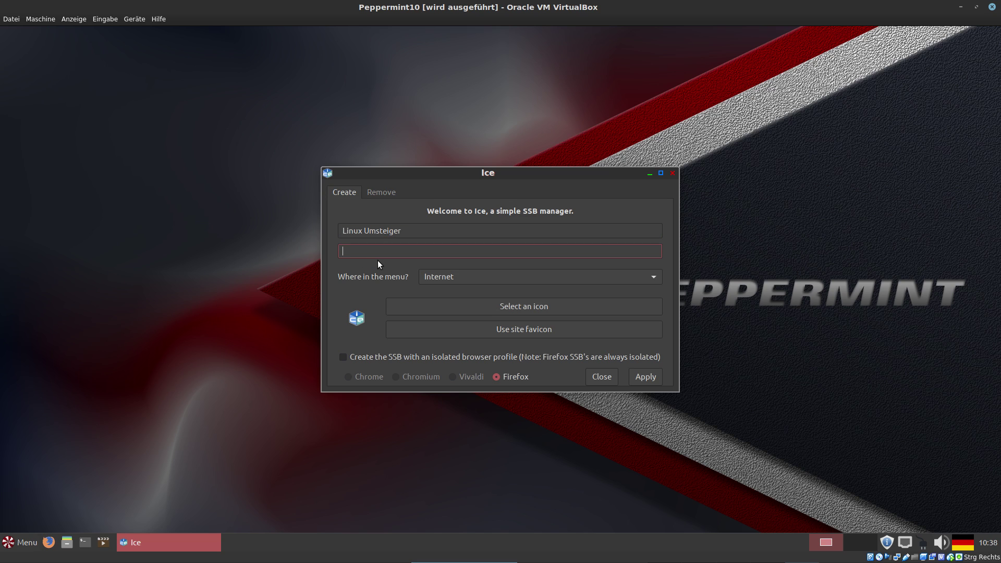
pyautogui.write('linuxumsteiger.net')
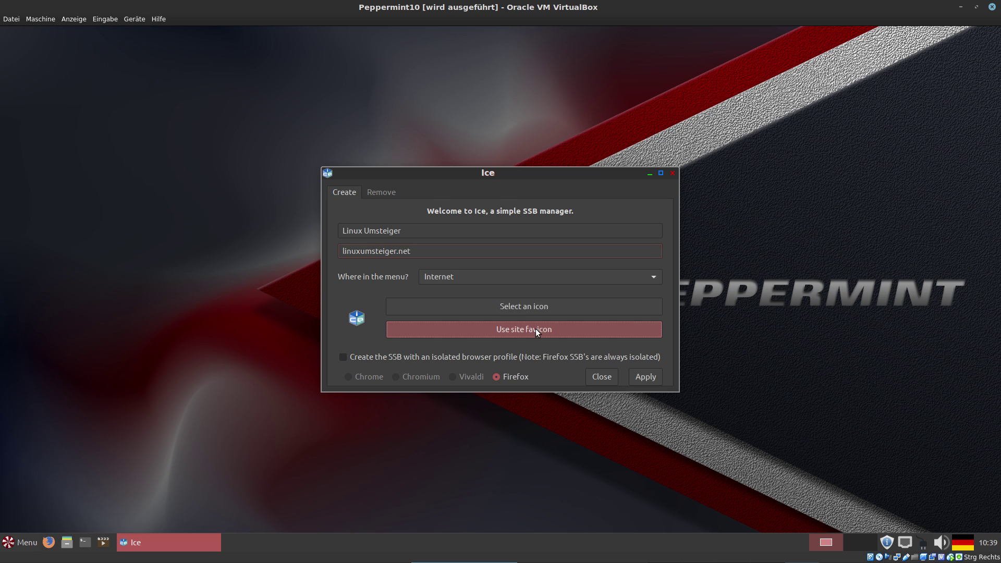
# Use the linuxumsteiger.net site favicon as the web app's icon.
pyautogui.click(535, 328)
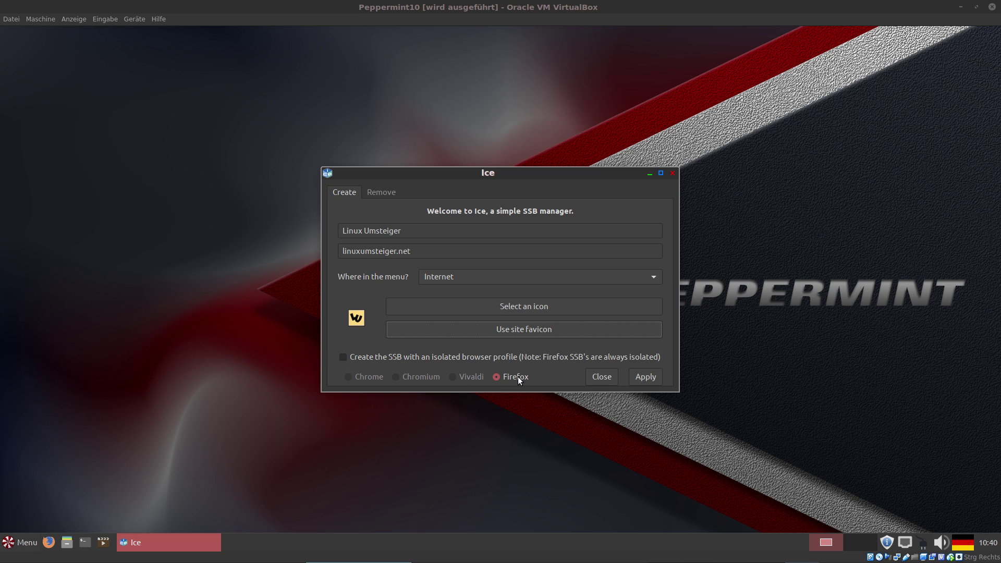
# Apply the Linux Umsteiger SSB and confirm overwriting the existing one.
pyautogui.click(644, 376)
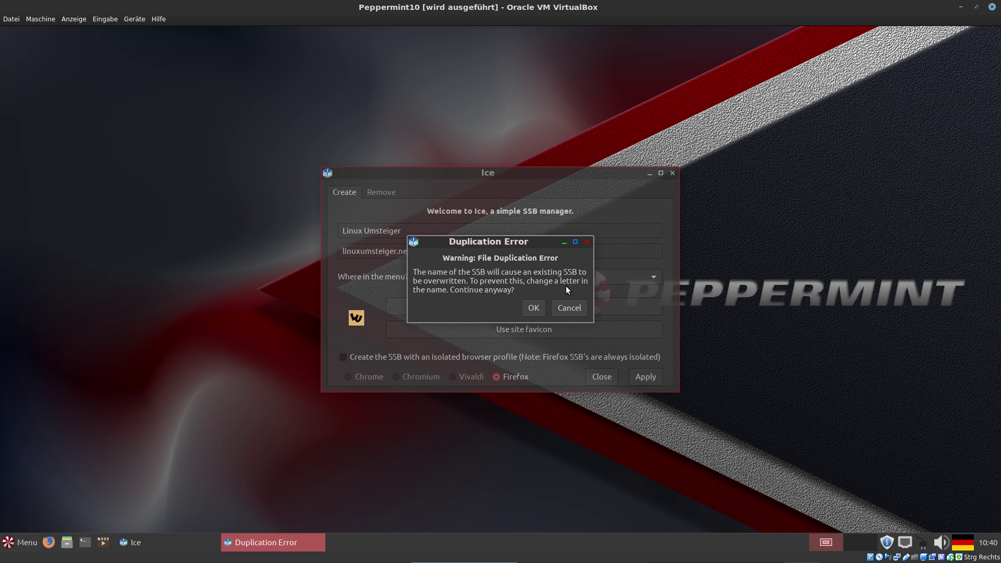
pyautogui.click(535, 307)
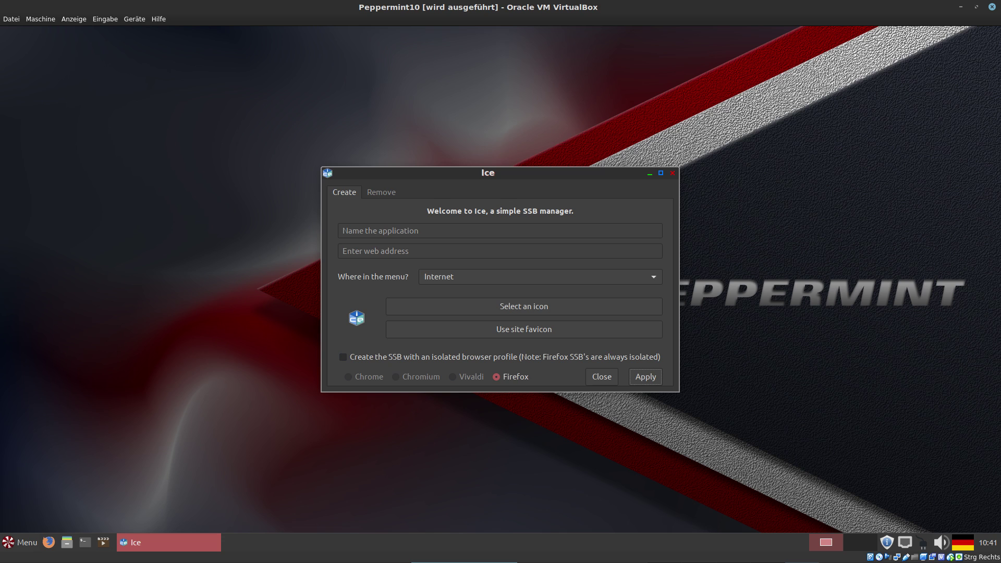
# Launch Linux Umsteiger from the Internet menu, showing linuxumsteiger.net in Firefox.
pyautogui.press('super')
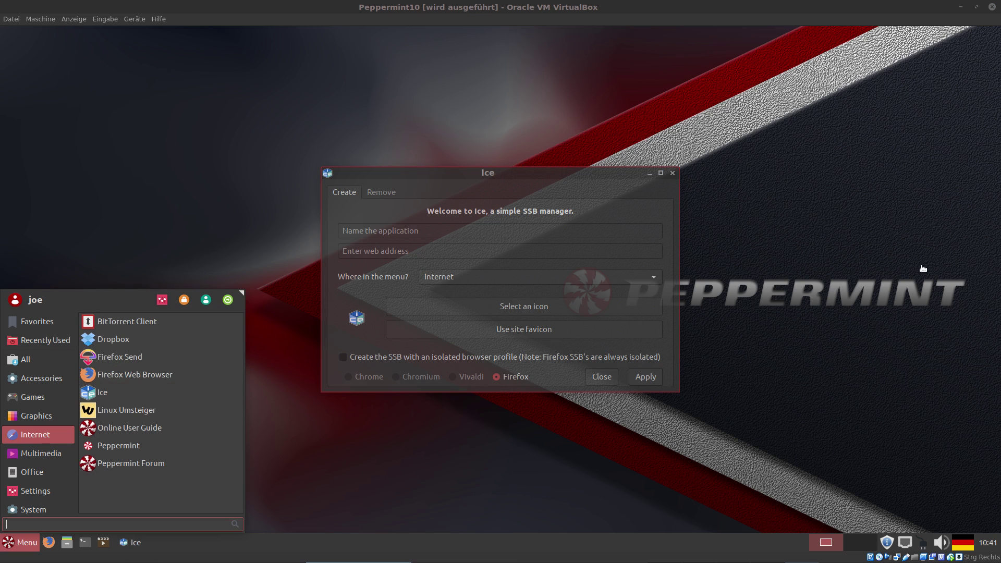
pyautogui.click(130, 410)
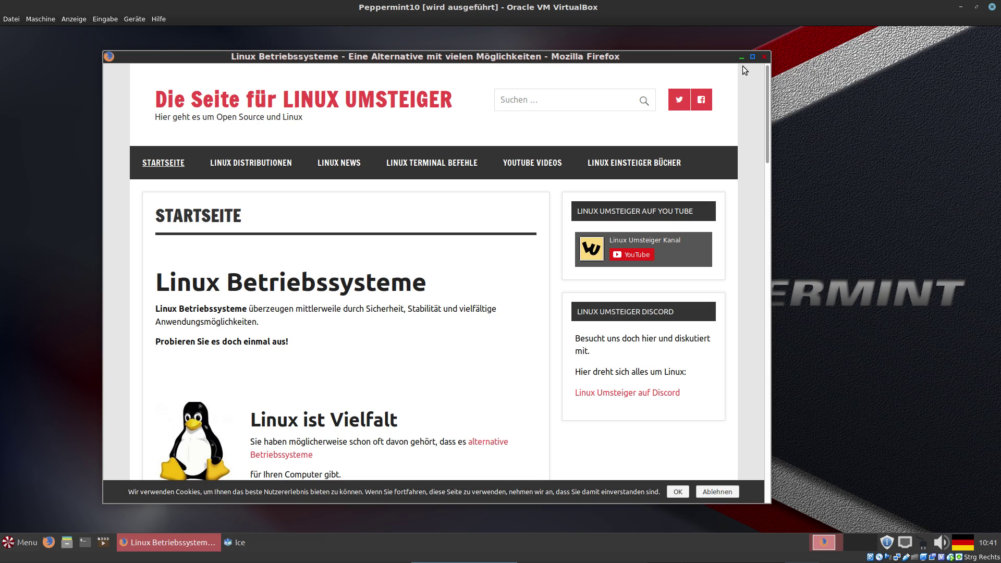
# Nudge the Linux Umsteiger window aside and close it.
pyautogui.moveTo(503, 59); pyautogui.dragTo(545, 66)
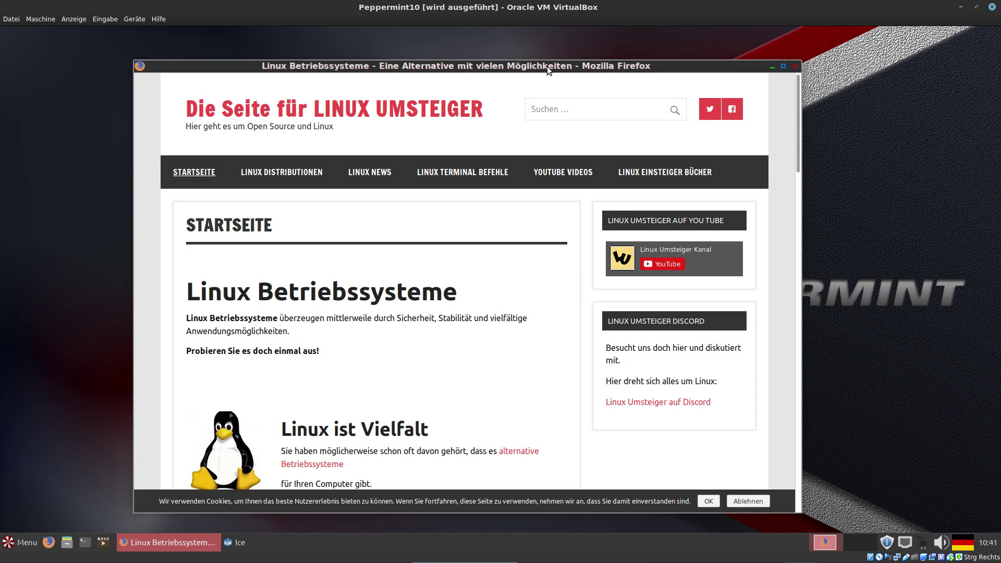
pyautogui.click(795, 66)
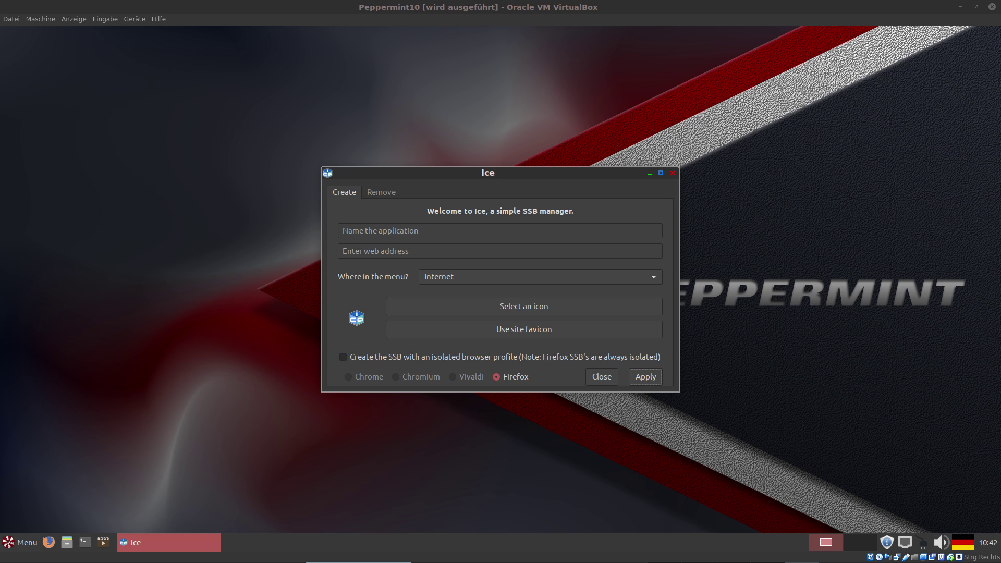
# Close Ice and open Peppermint Control Center from the Settings Panel's User category.
pyautogui.hotkey('alt', 'F4')
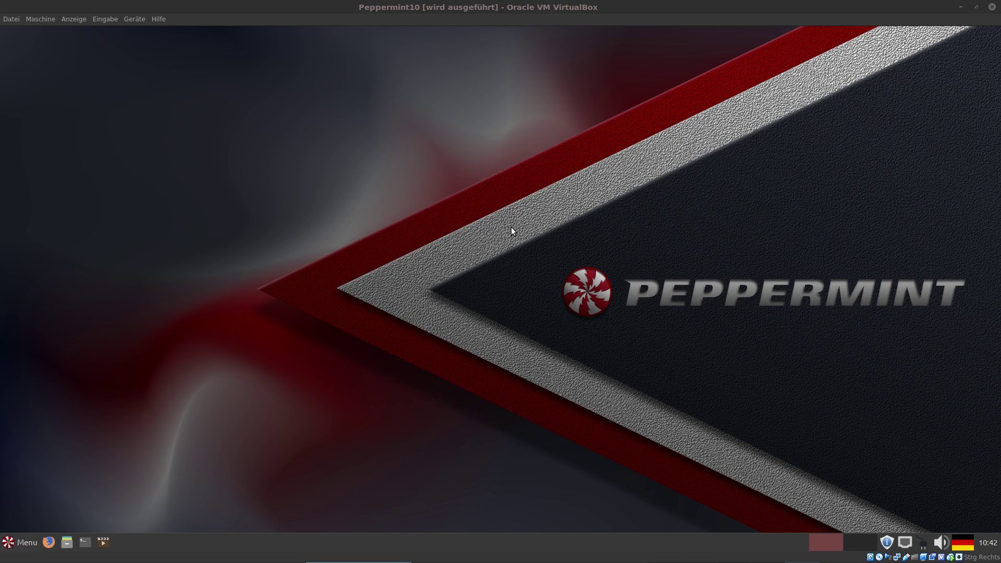
pyautogui.click(10, 549)
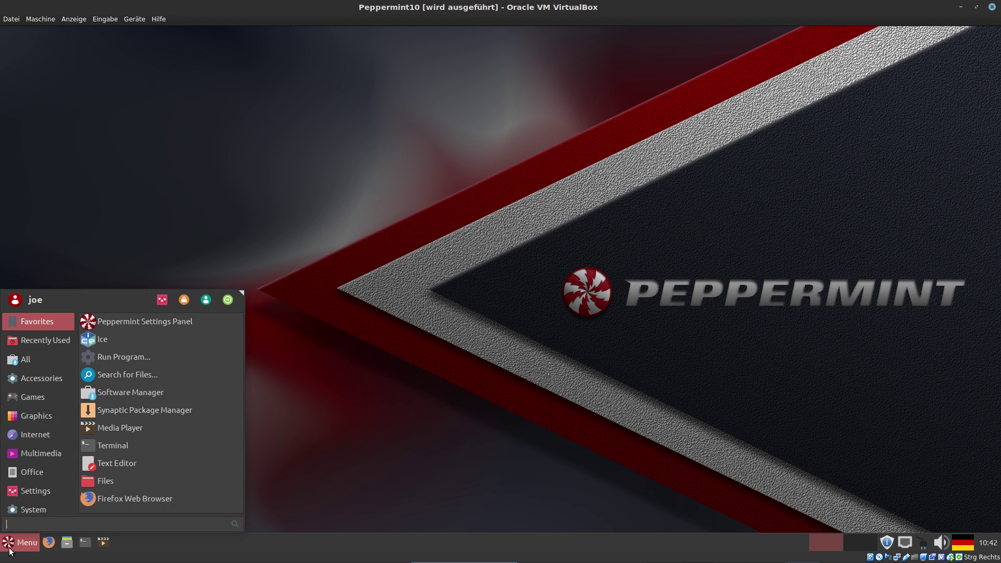
pyautogui.click(162, 301)
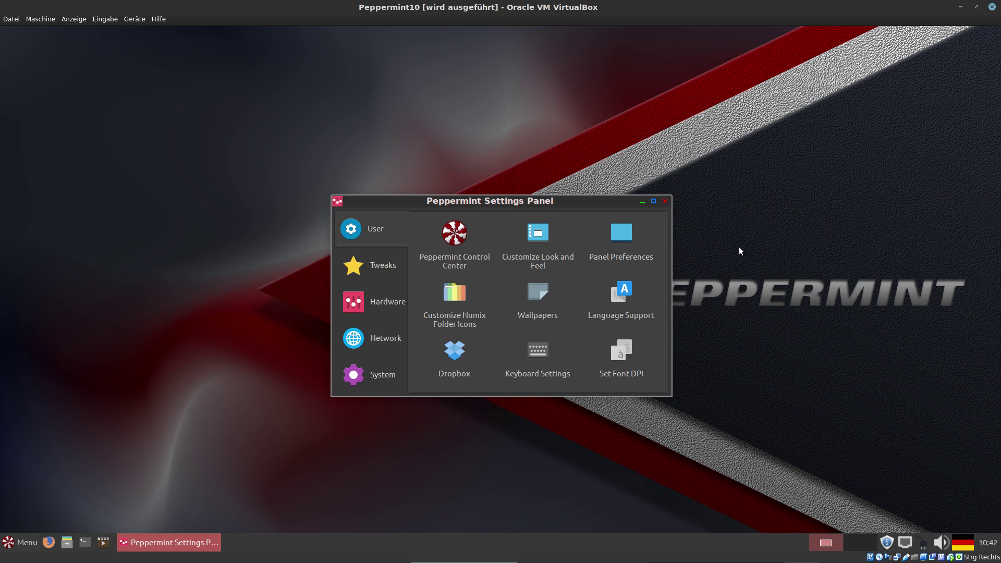
pyautogui.click(455, 238)
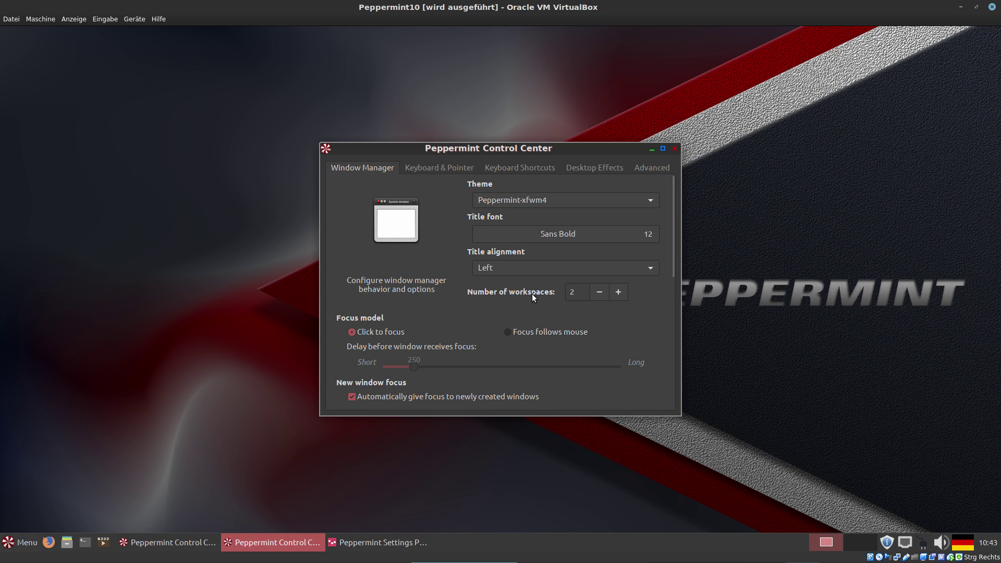
# Raise the workspace count to 4 and review the keyboard and shortcut settings.
pyautogui.click(618, 290)
pyautogui.click(619, 292)
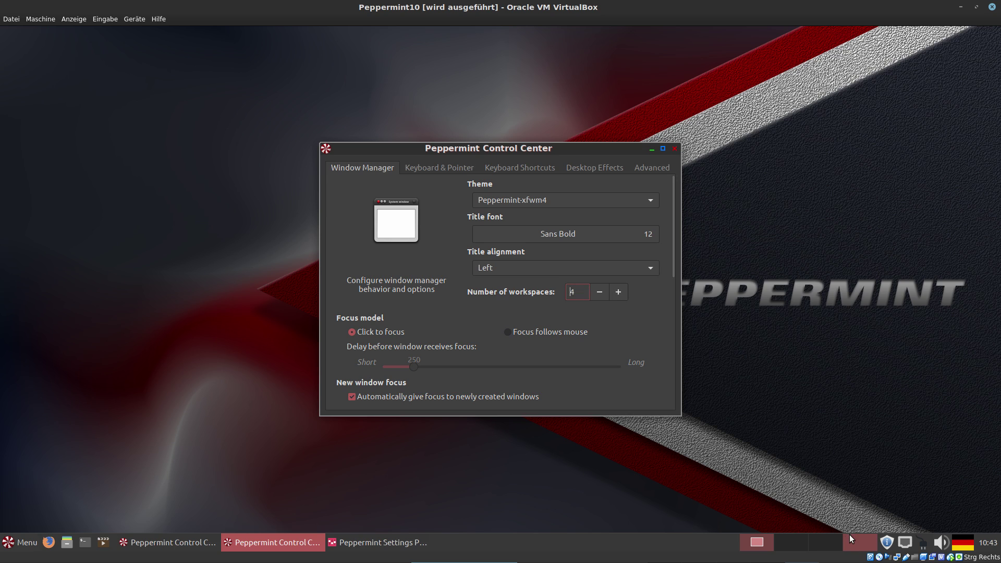
pyautogui.click(440, 170)
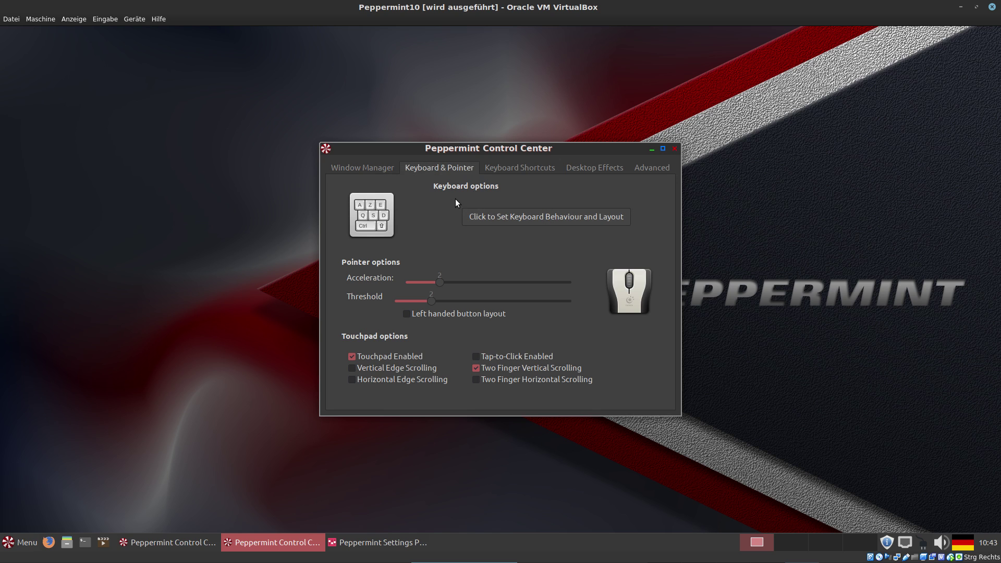
pyautogui.click(517, 168)
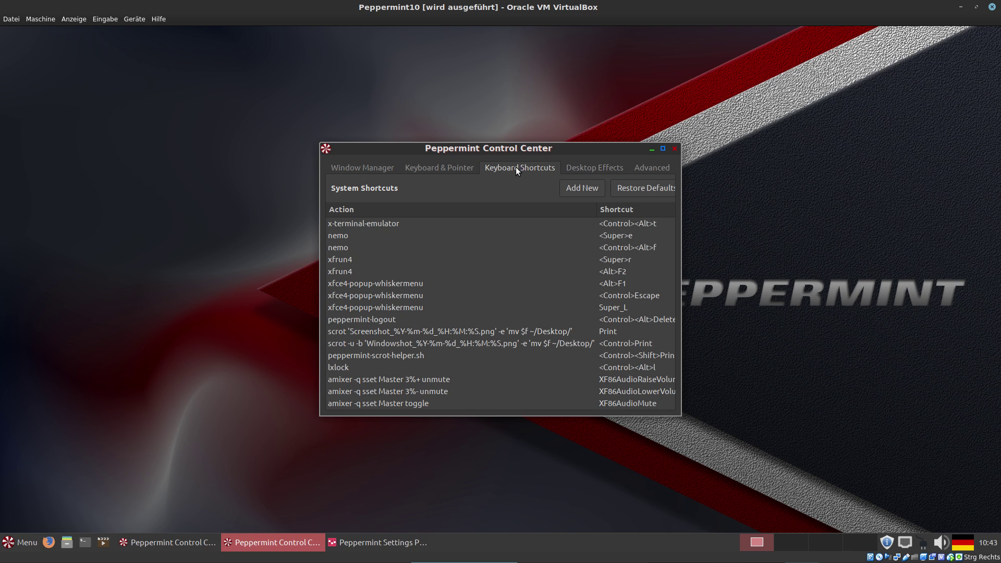
# Lower Desktop Effects window opacity during move to 82 and test it by dragging the window.
pyautogui.click(598, 168)
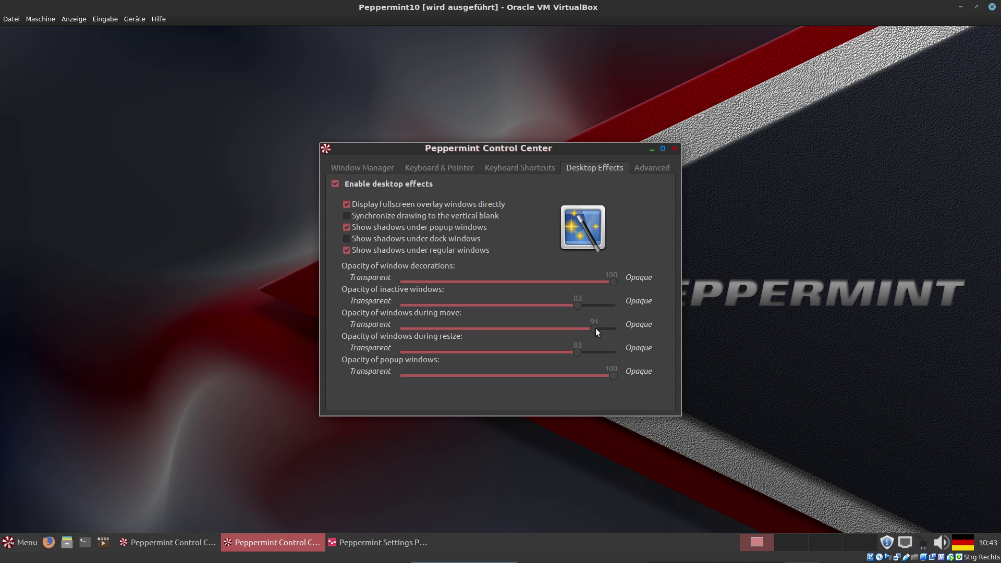
pyautogui.moveTo(590, 151); pyautogui.dragTo(642, 144)
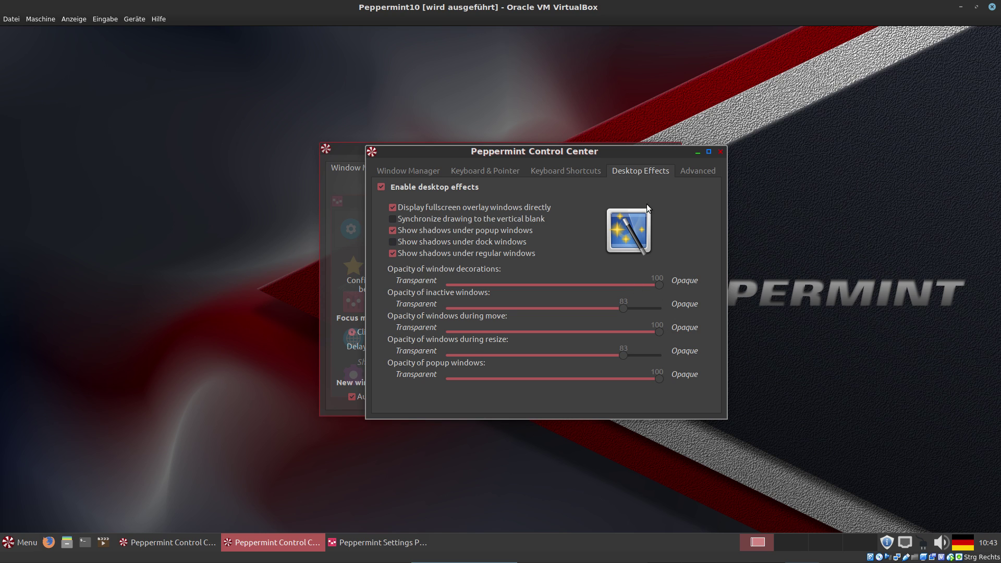
pyautogui.moveTo(605, 153); pyautogui.dragTo(636, 162)
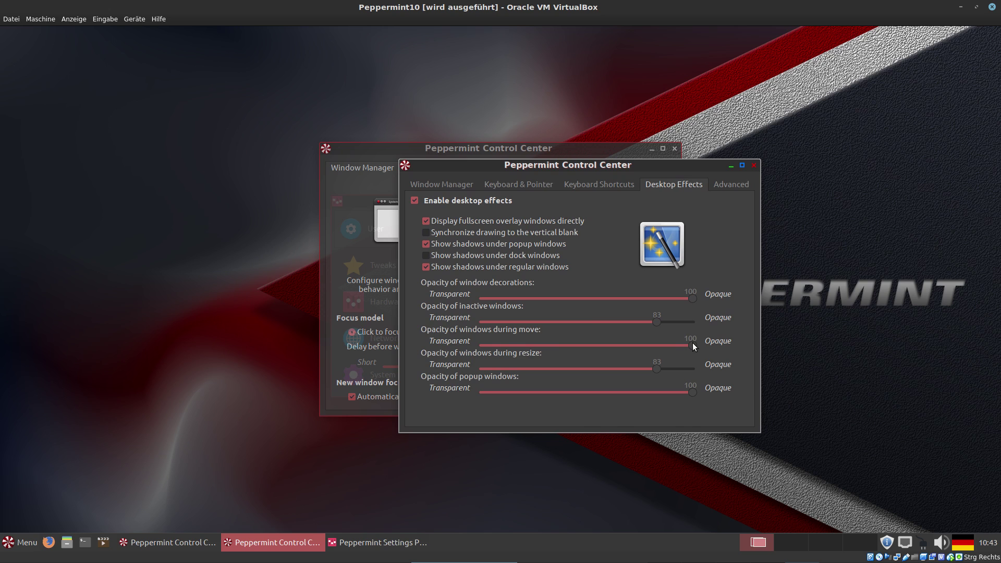
pyautogui.moveTo(693, 346); pyautogui.dragTo(506, 353)
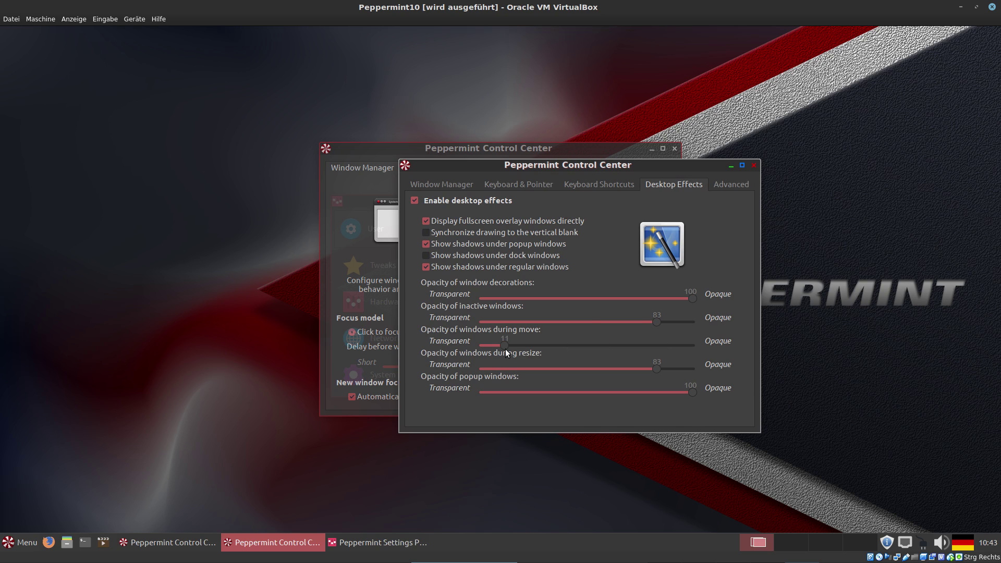
pyautogui.moveTo(669, 165); pyautogui.dragTo(740, 168)
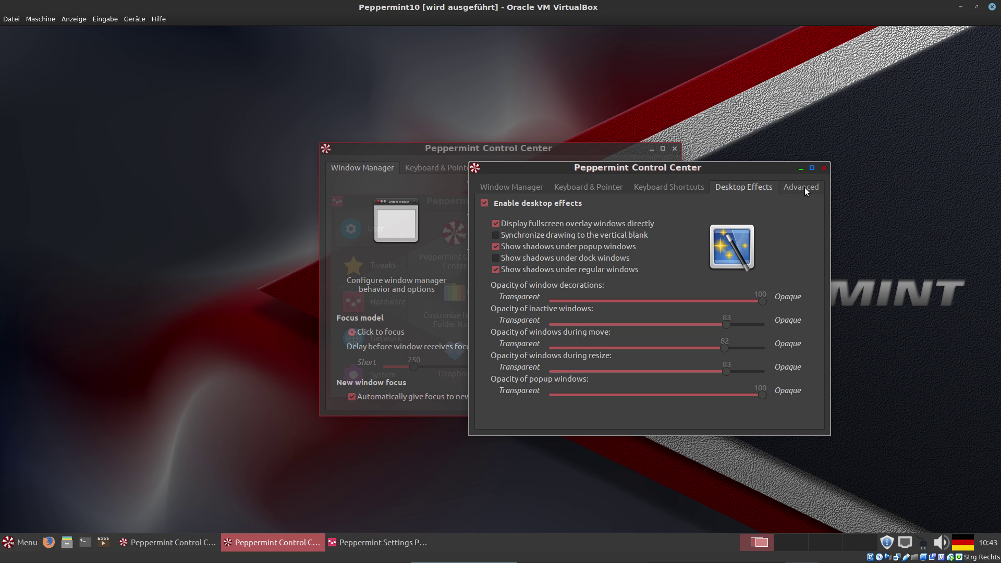
# Close the Control Center, then open Customize Look and Feel and enlarge its window.
pyautogui.hotkey('alt', 'F4')
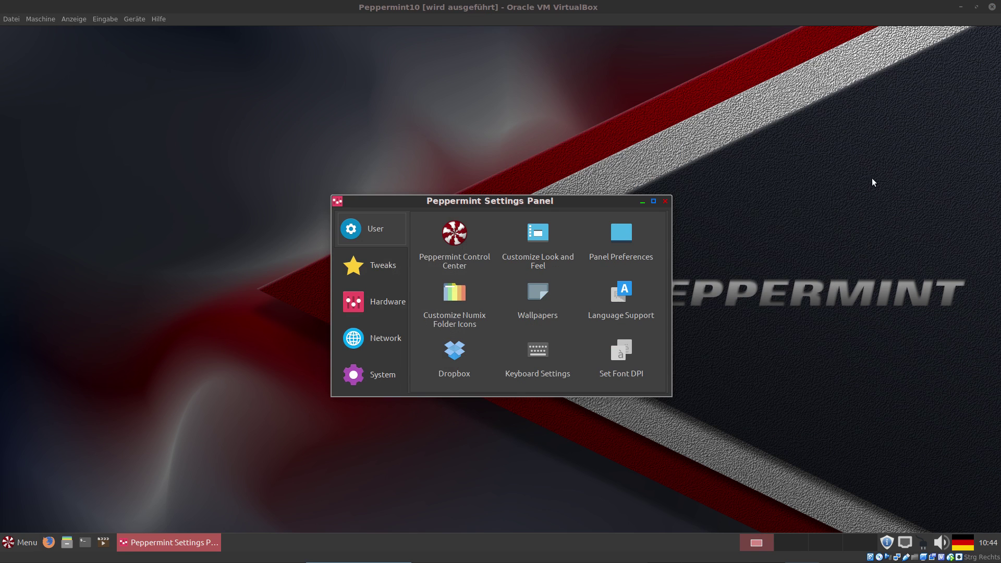
pyautogui.click(533, 239)
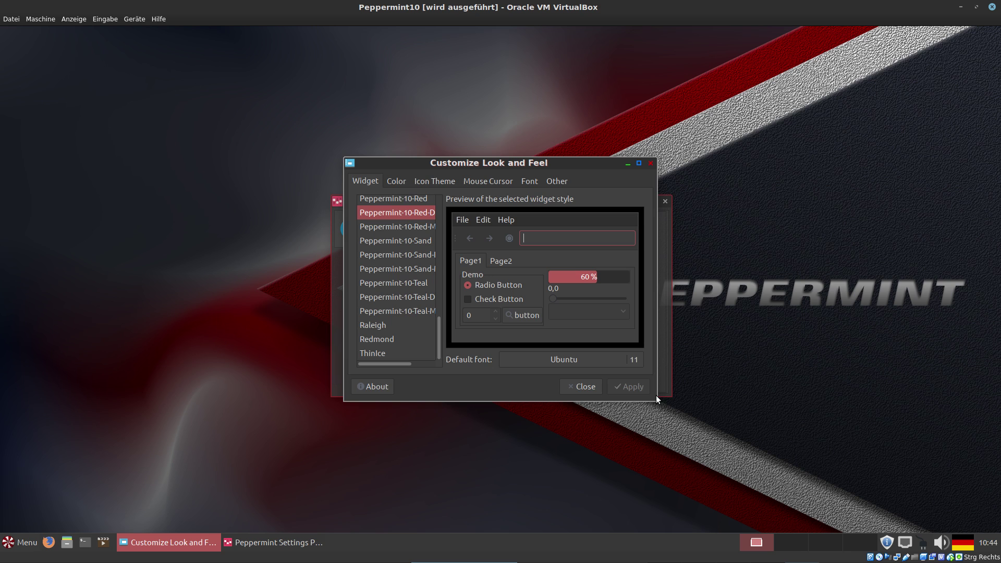
pyautogui.moveTo(652, 395); pyautogui.dragTo(849, 444)
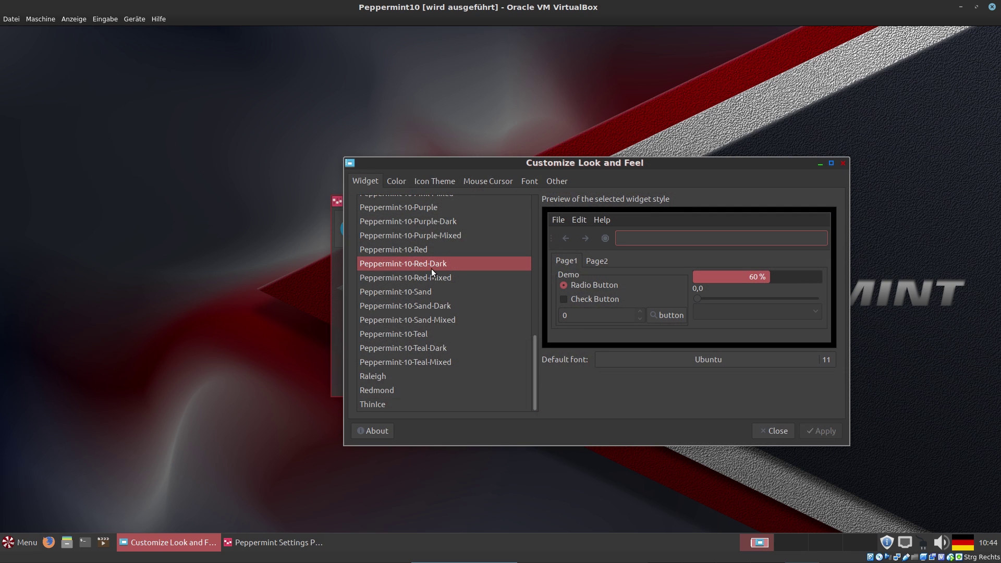
# Preview widget themes Peppermint-10-Red, Peppermint-10-Sand, Crux, Clearlooks, Adwaita-dark and Peppermint-10-Aqua-Dark.
pyautogui.click(411, 249)
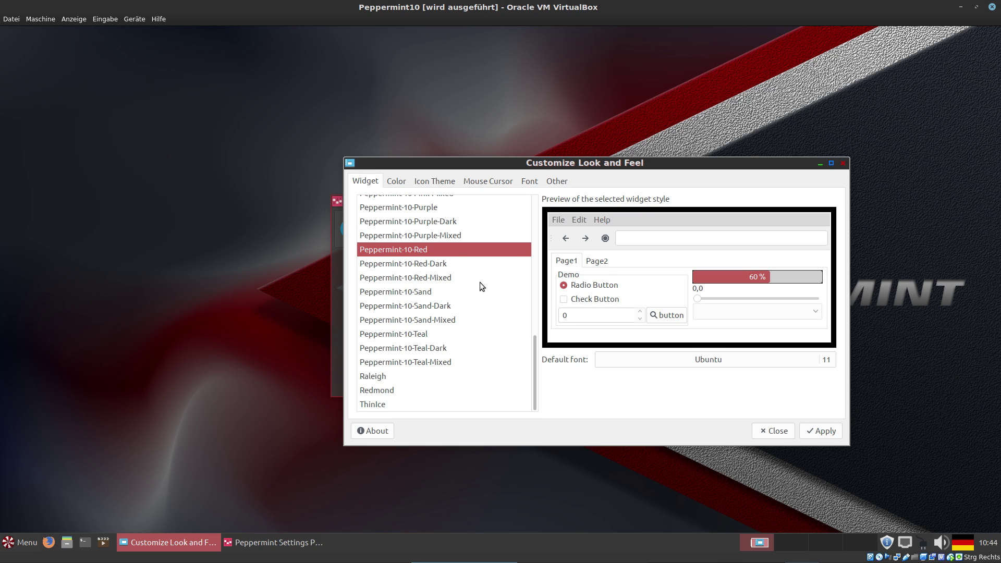
pyautogui.click(412, 293)
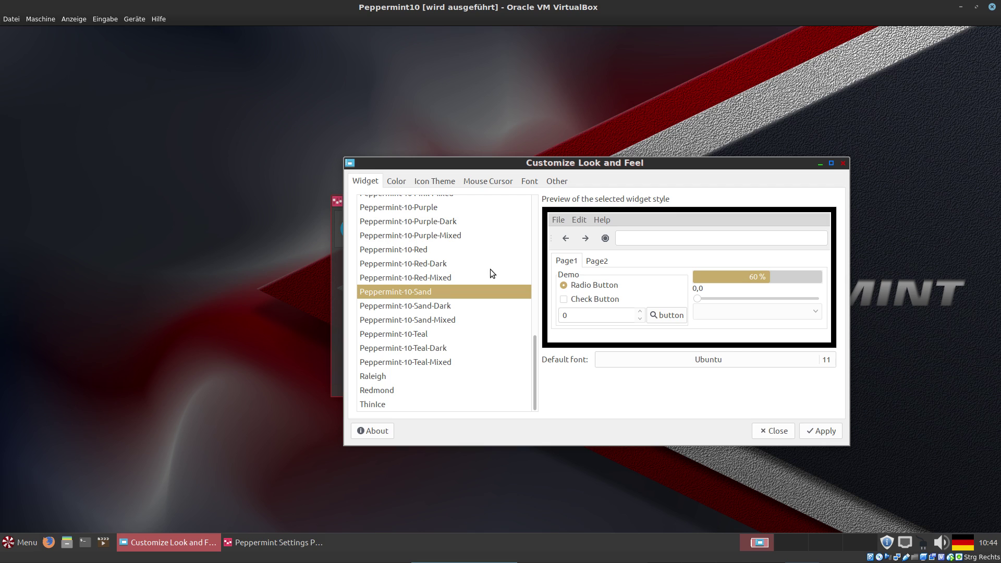
pyautogui.scroll(15, 469, 247)
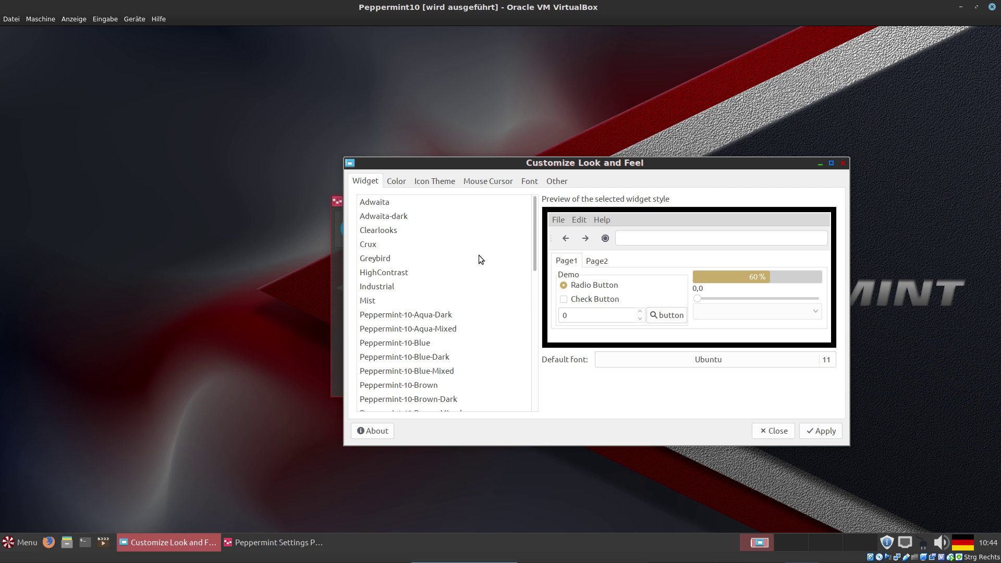
pyautogui.click(366, 245)
pyautogui.click(384, 228)
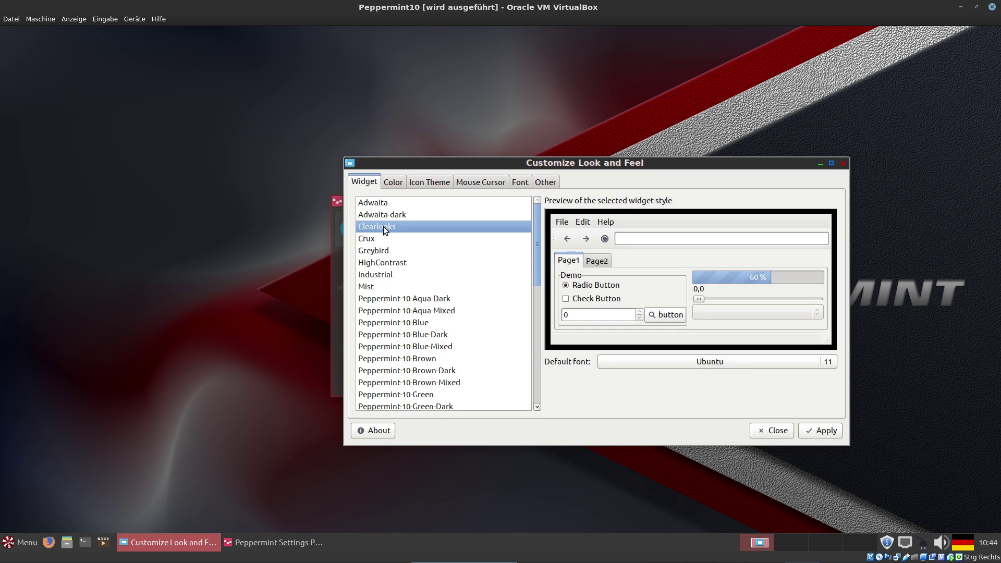
pyautogui.click(386, 215)
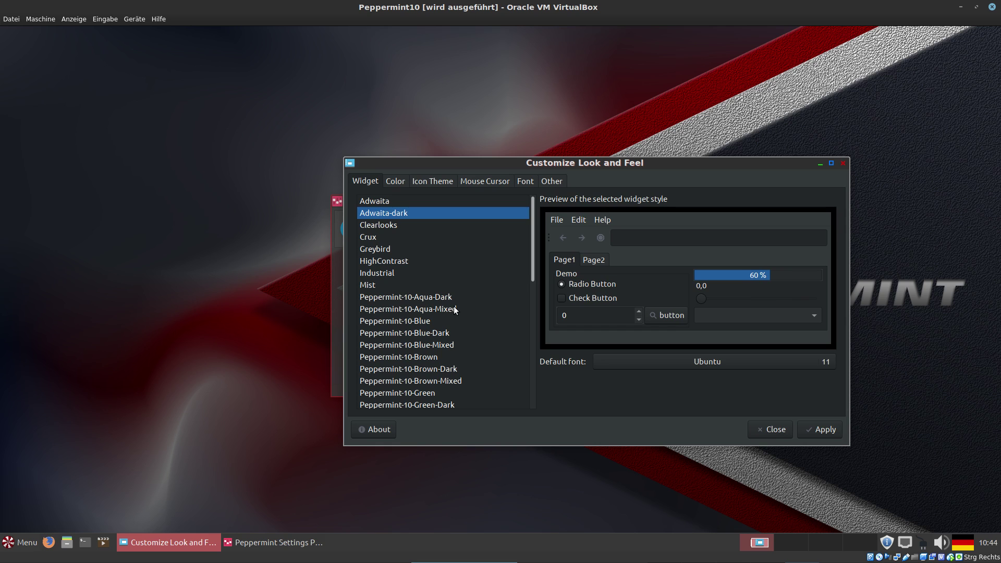
pyautogui.click(430, 297)
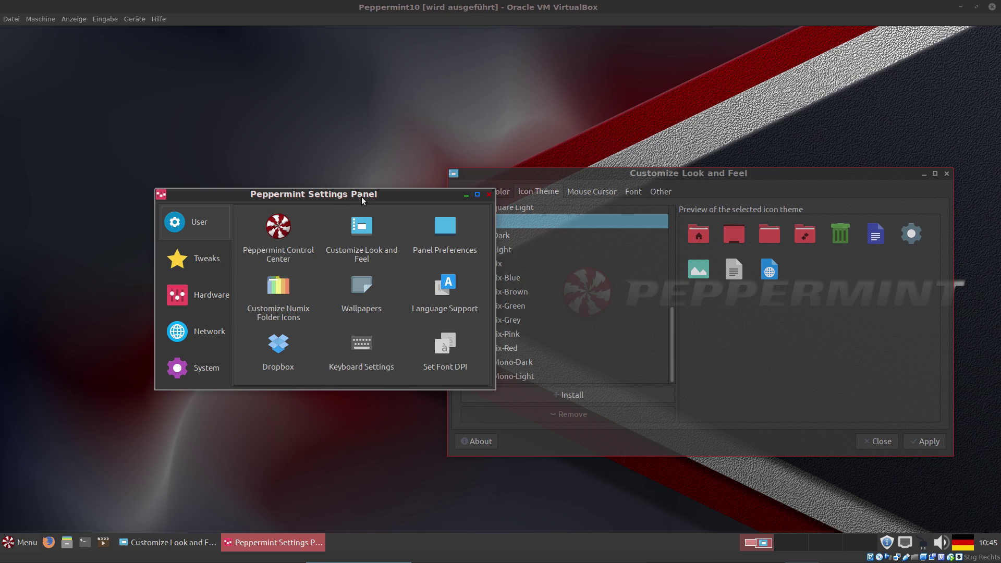
# Slide the Settings Panel left and select the Numix icon theme from the Icon Theme list.
pyautogui.moveTo(361, 196); pyautogui.dragTo(312, 196)
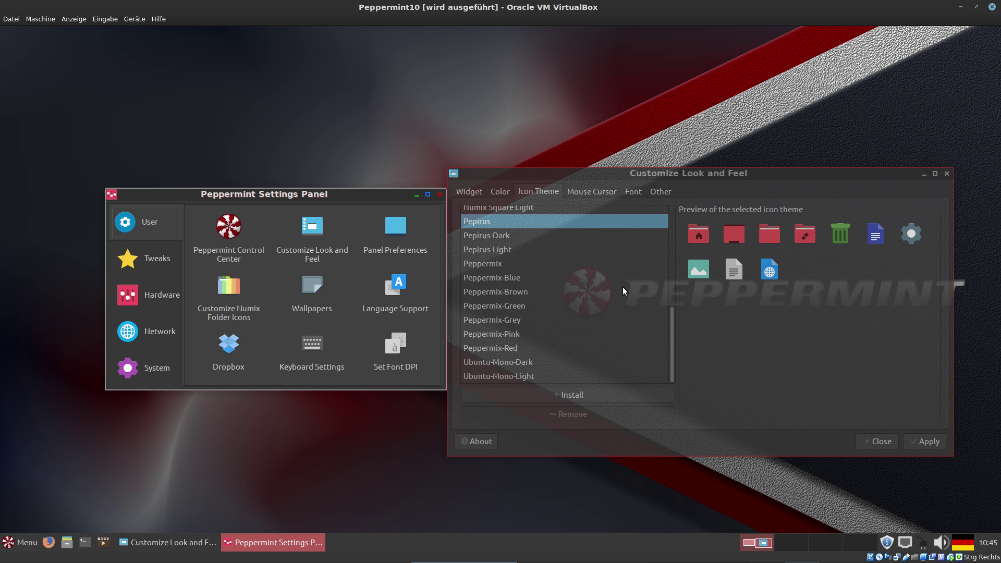
pyautogui.scroll(2, 621, 287)
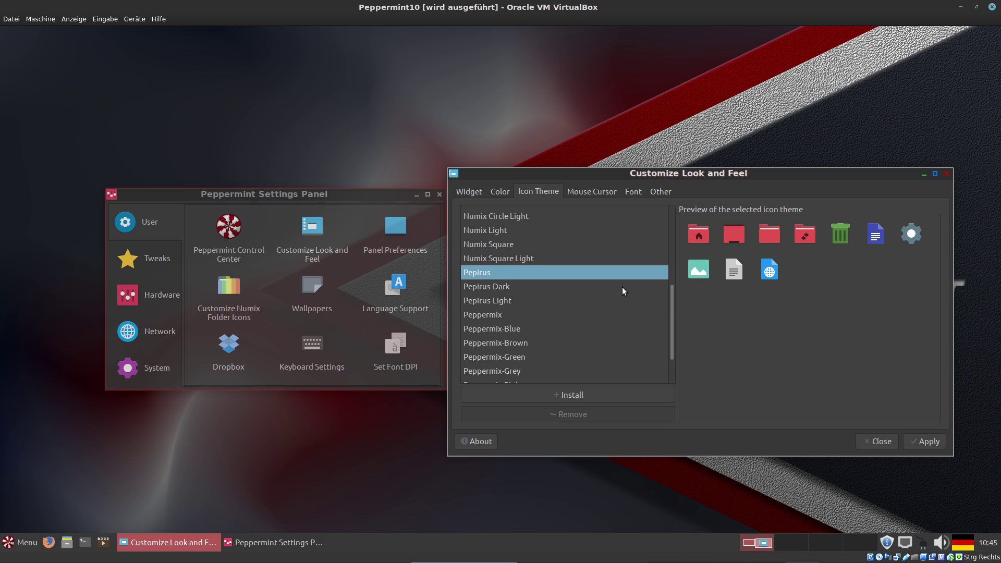
pyautogui.scroll(2, 622, 288)
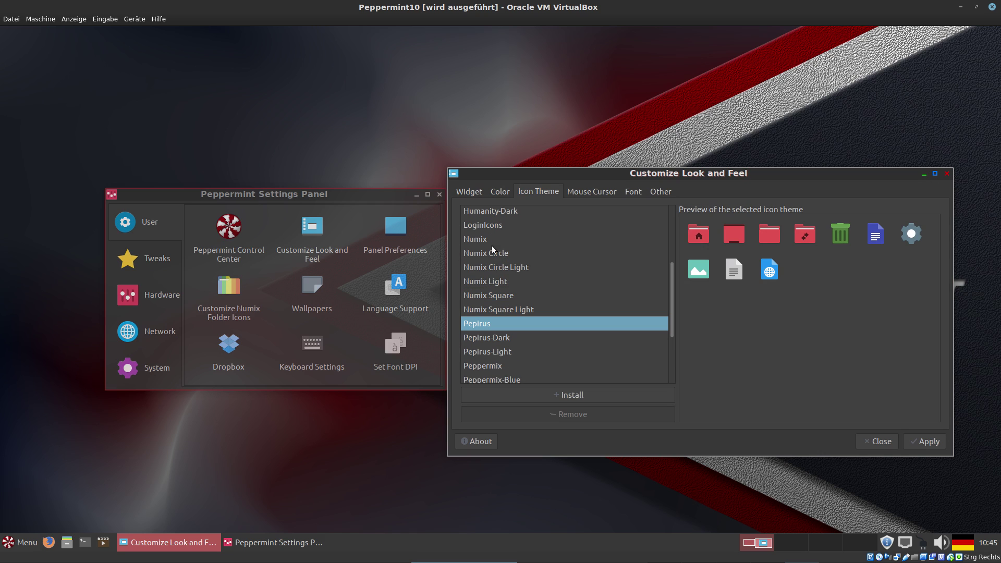
pyautogui.click(477, 240)
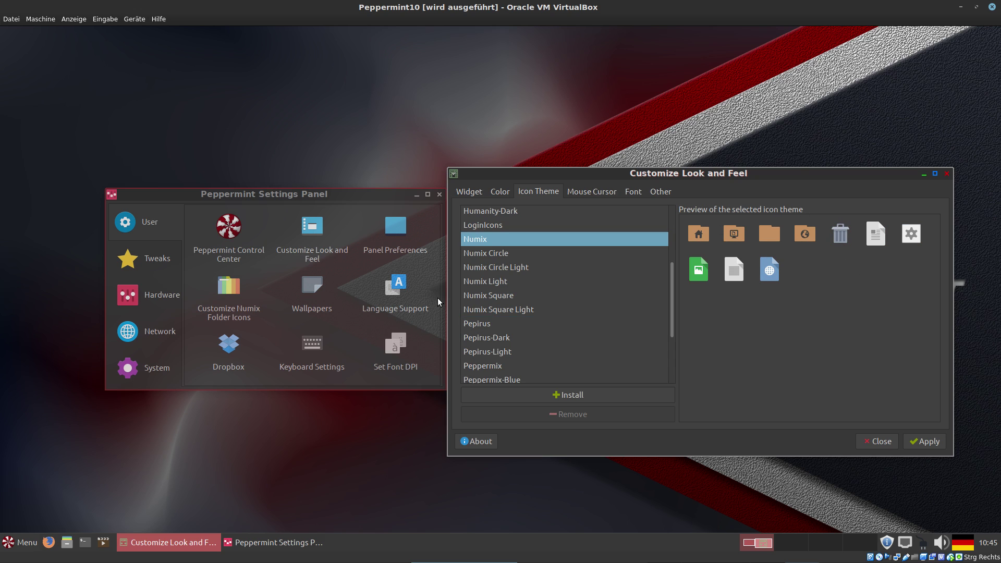
# Launch the Numix folder icon customiser, authorising it with the admin password.
pyautogui.click(230, 289)
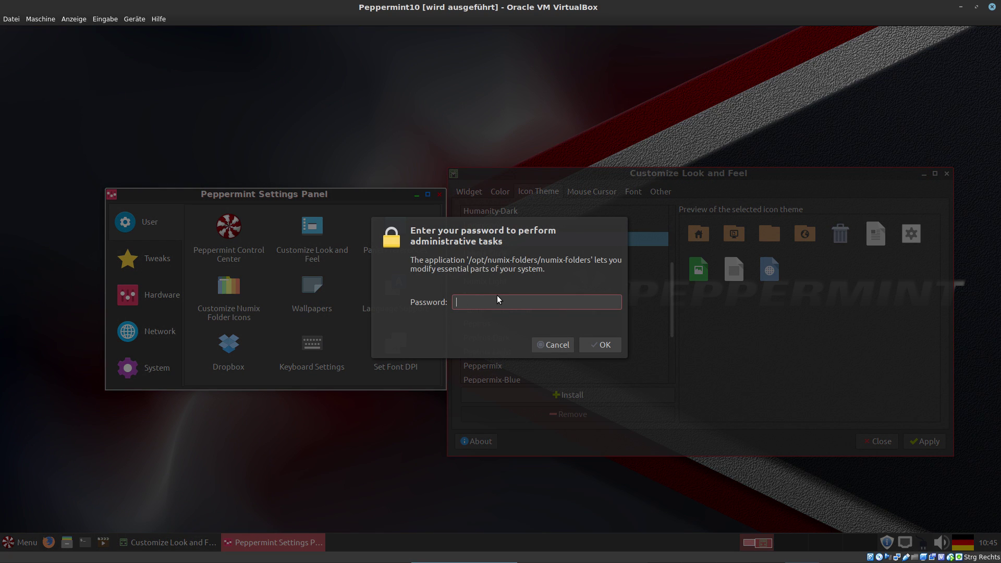
pyautogui.write('••••')
pyautogui.press('BackSpace')
pyautogui.press('BackSpace')
pyautogui.press('BackSpace')
pyautogui.press('BackSpace')
pyautogui.write('•••••')
pyautogui.press('Return')
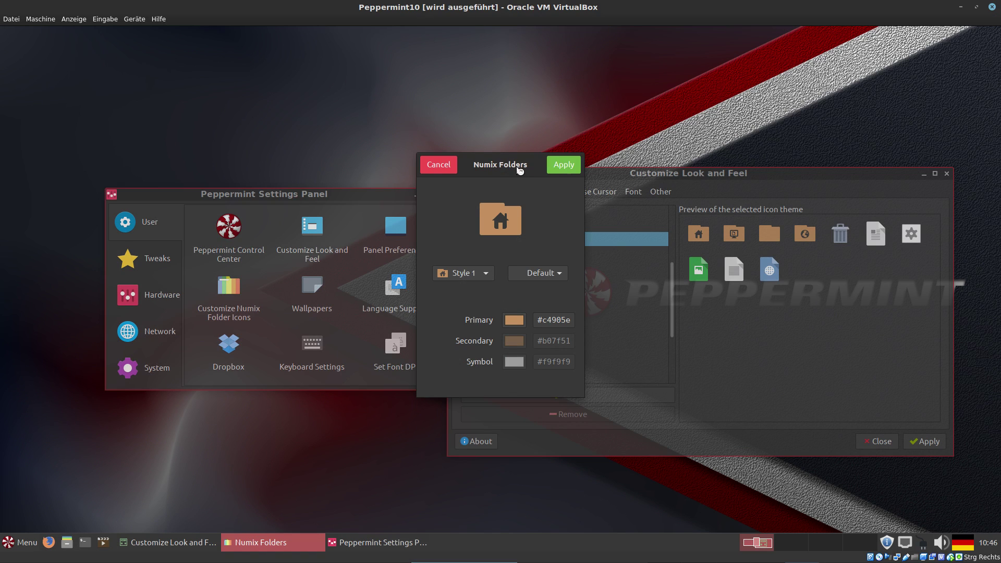
# Set the folder style to Style 6 and apply it.
pyautogui.moveTo(477, 162); pyautogui.dragTo(517, 161)
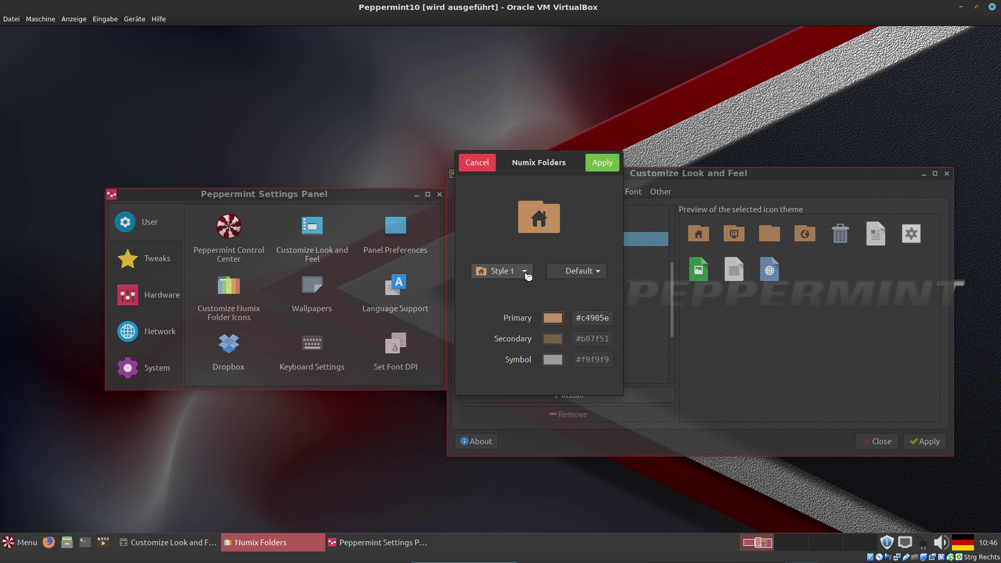
pyautogui.click(528, 272)
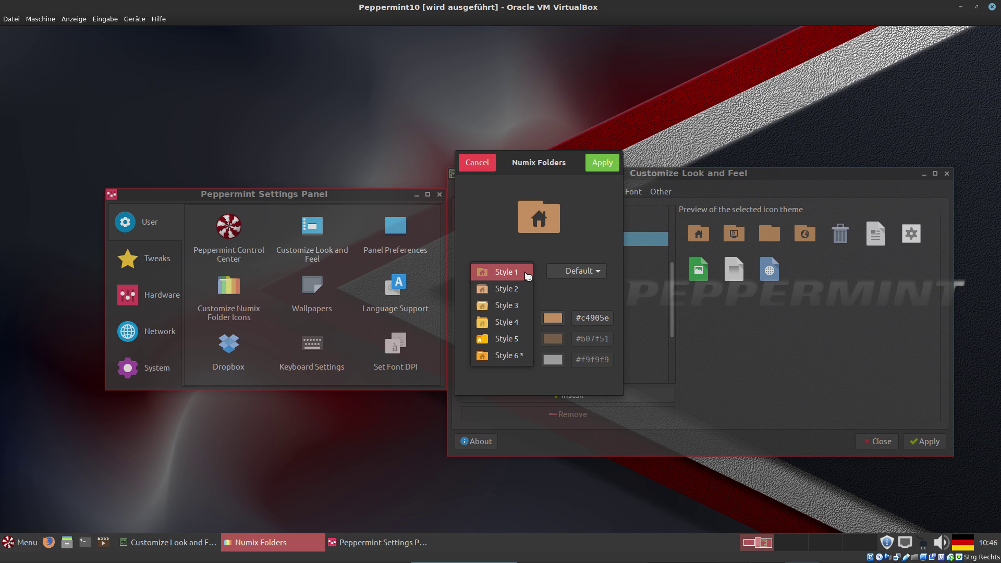
pyautogui.click(504, 356)
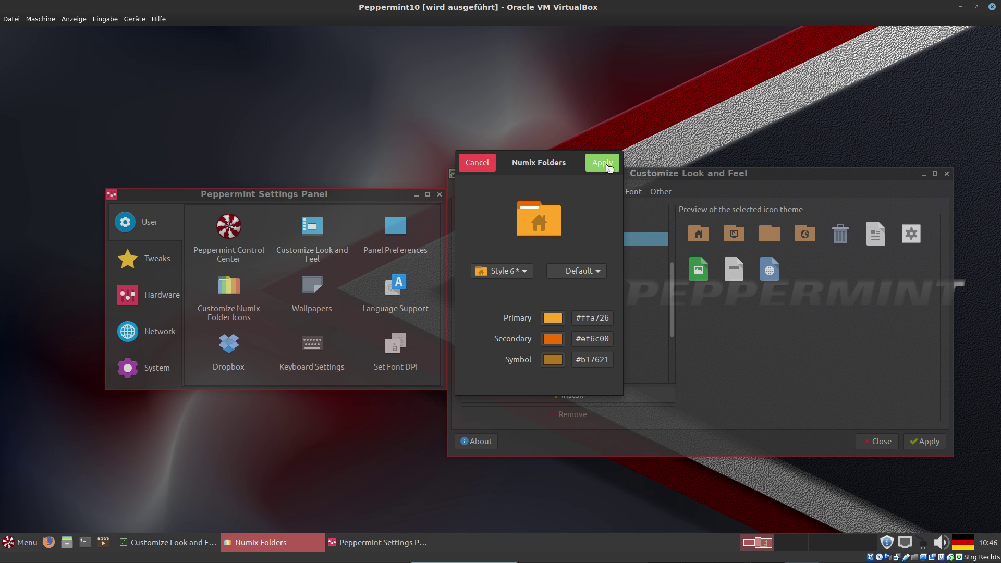
pyautogui.click(602, 163)
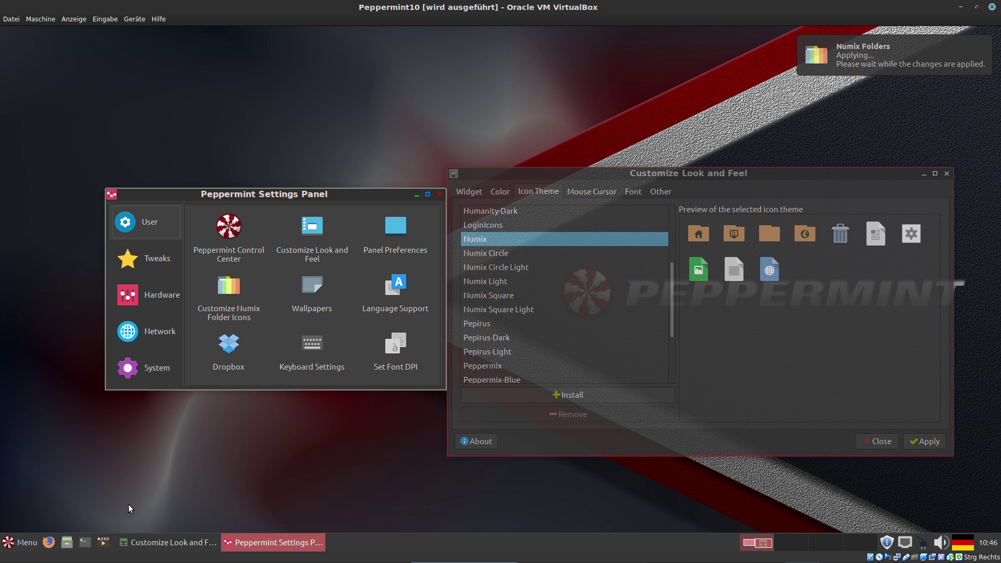
# Open Home in the file manager, apply Numix system-wide, and place Home beside Numix Folders.
pyautogui.click(66, 542)
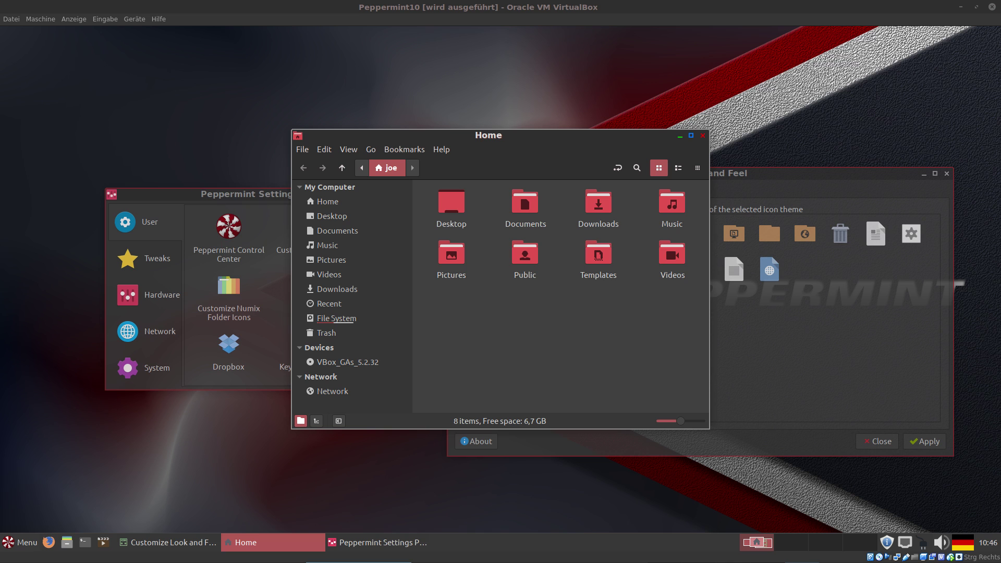
pyautogui.moveTo(565, 137); pyautogui.dragTo(369, 125)
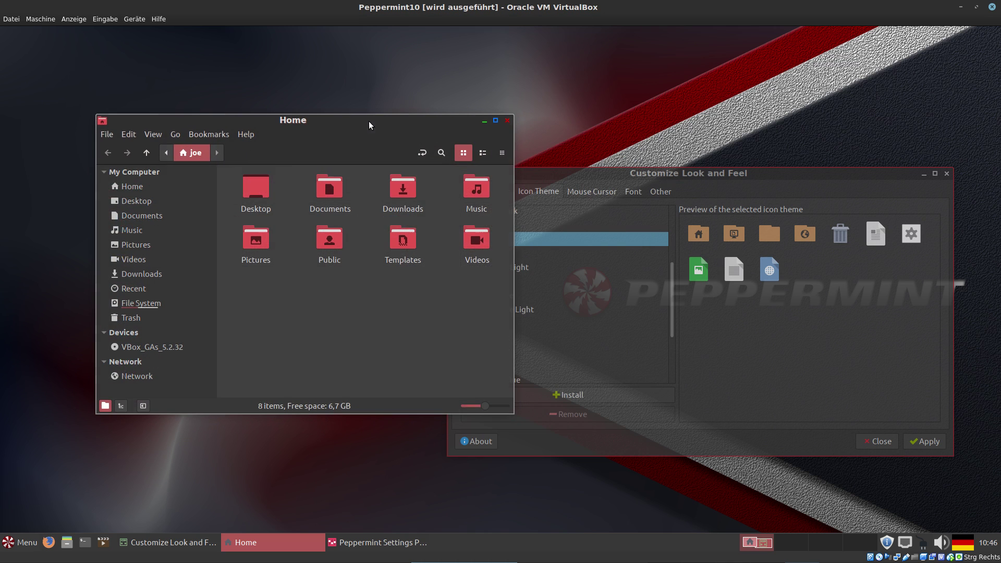
pyautogui.click(924, 441)
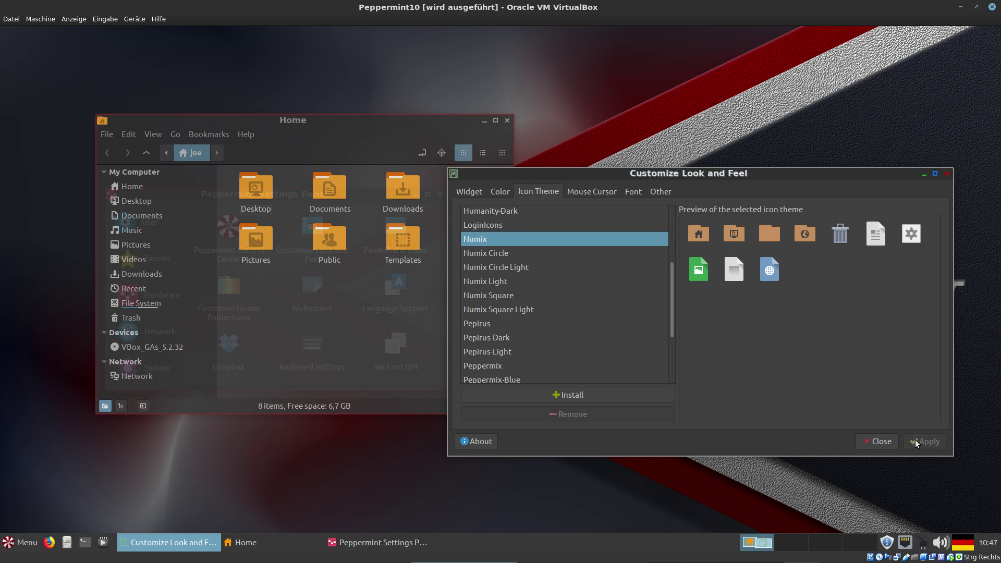
pyautogui.moveTo(324, 124); pyautogui.dragTo(530, 147)
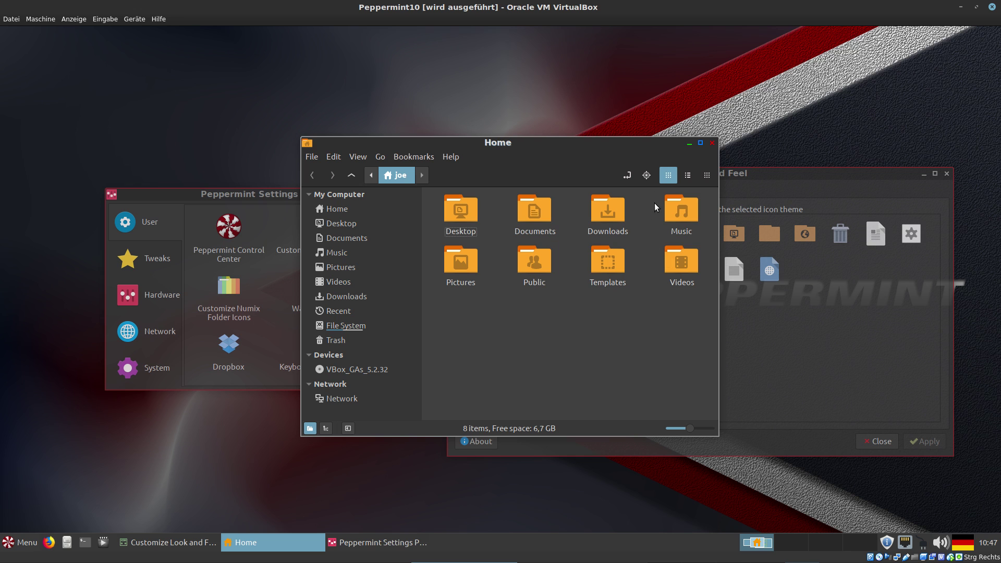
pyautogui.moveTo(611, 147); pyautogui.dragTo(405, 162)
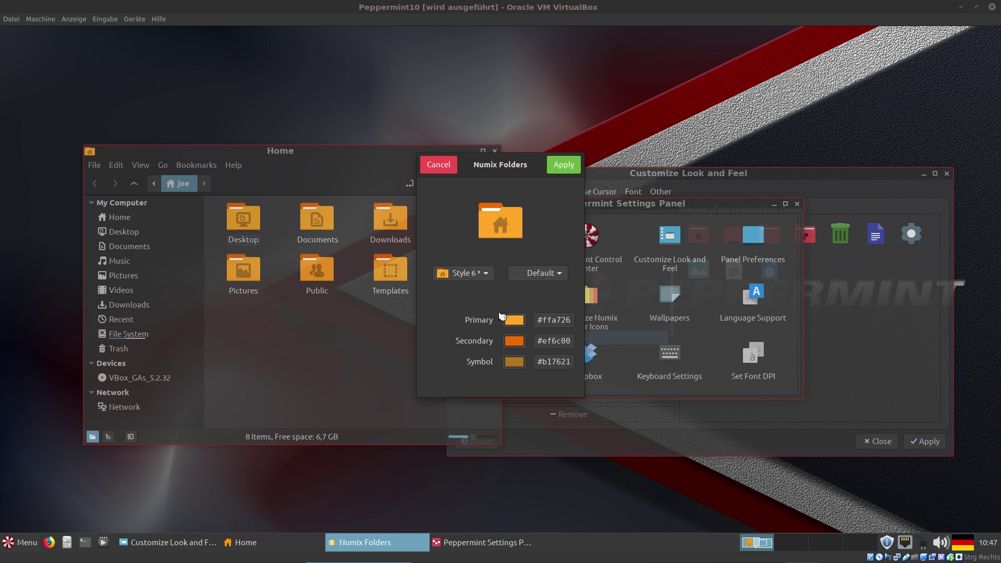
# Try a custom darker violet primary folder colour, then discard it.
pyautogui.click(521, 326)
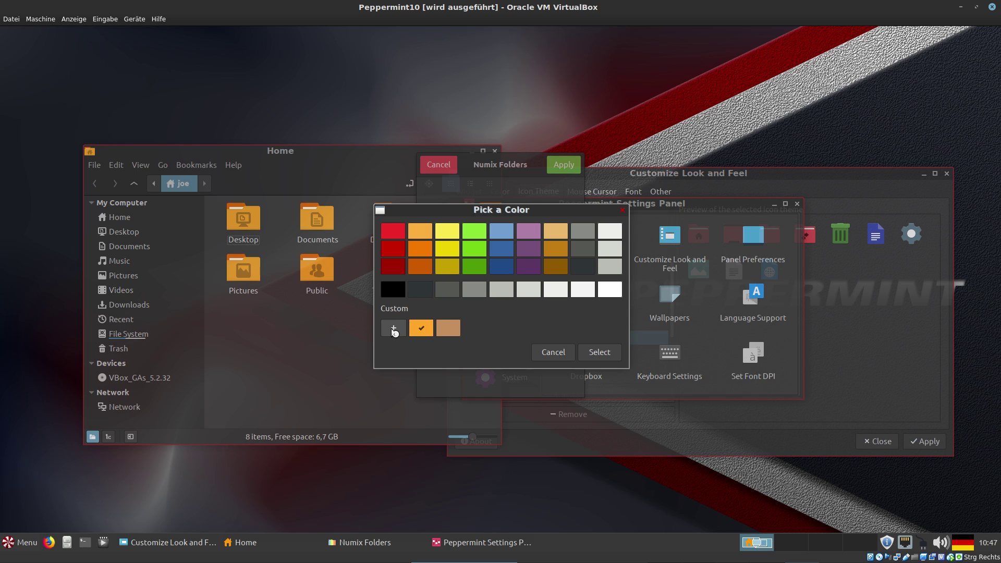
pyautogui.click(393, 327)
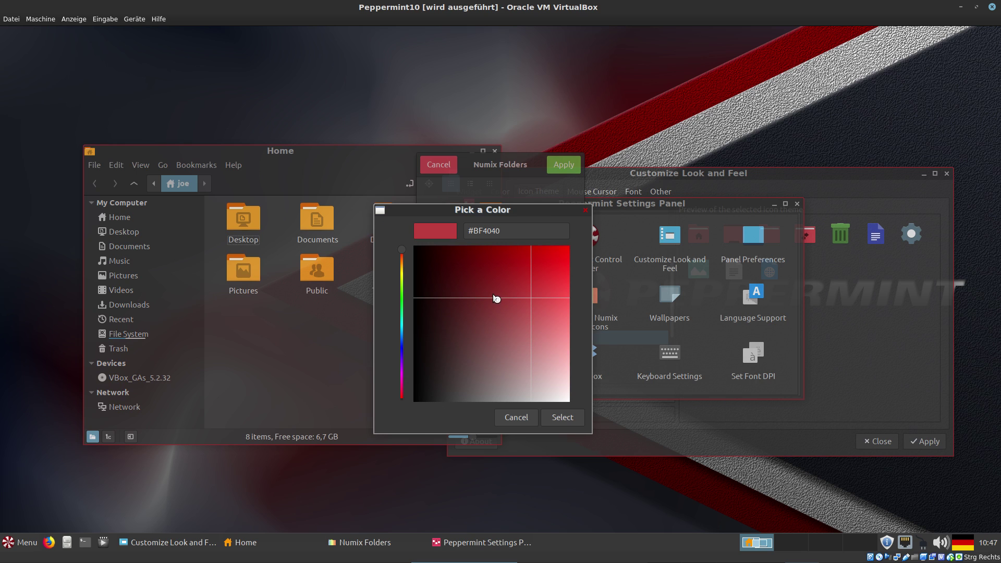
pyautogui.moveTo(434, 269)
pyautogui.mouseDown()
pyautogui.moveTo(527, 347)
pyautogui.moveTo(507, 279)
pyautogui.moveTo(464, 350)
pyautogui.mouseUp()
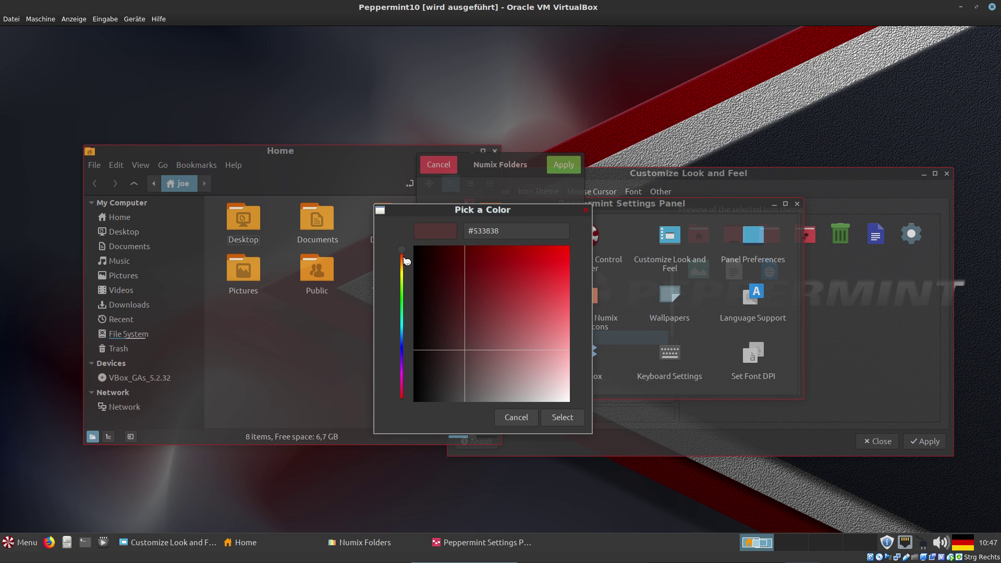
pyautogui.moveTo(401, 255); pyautogui.dragTo(401, 276)
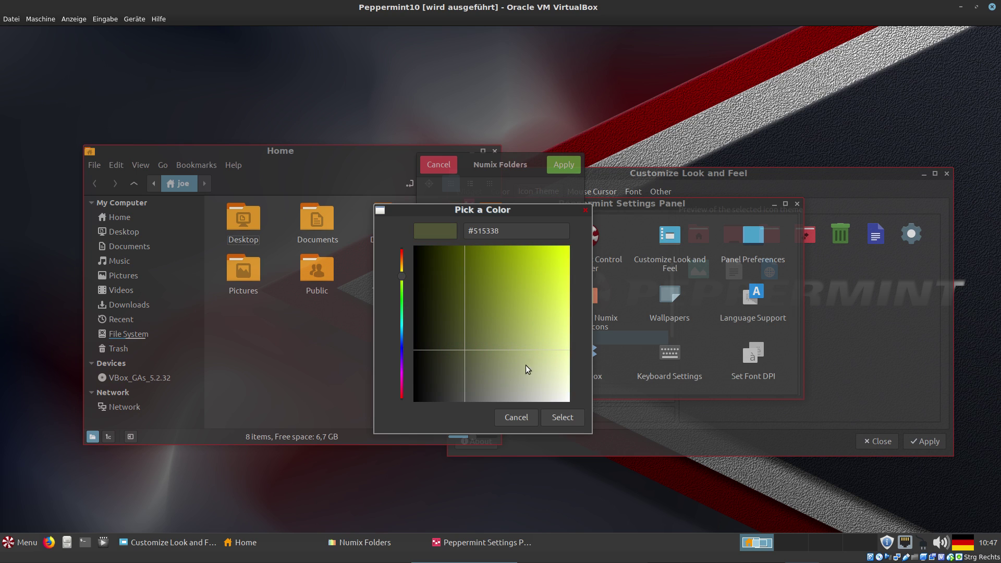
pyautogui.click(519, 418)
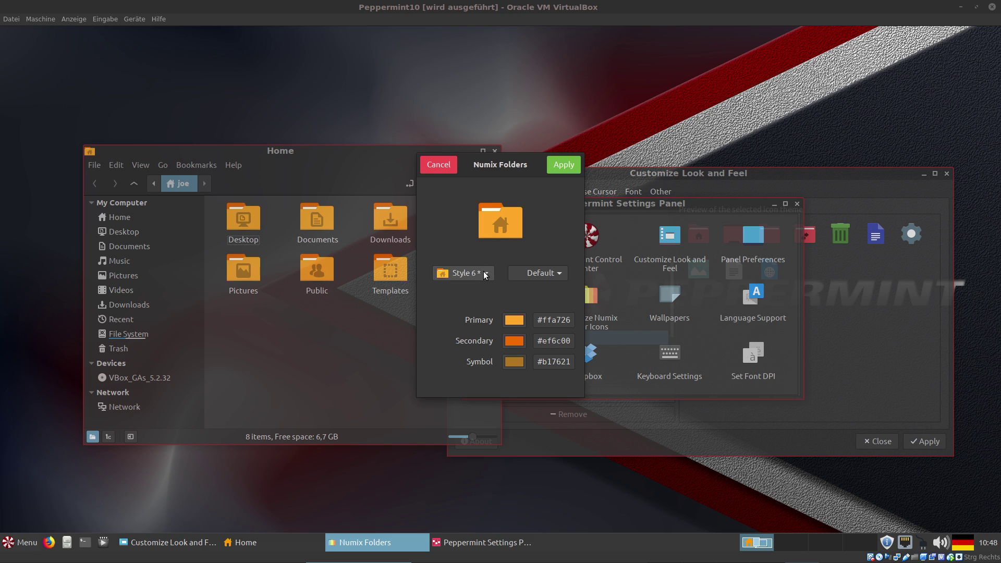
# Apply brown folder Style 1 (primary #c4905e, secondary #b07f51) and close the Home window.
pyautogui.click(463, 273)
pyautogui.click(472, 193)
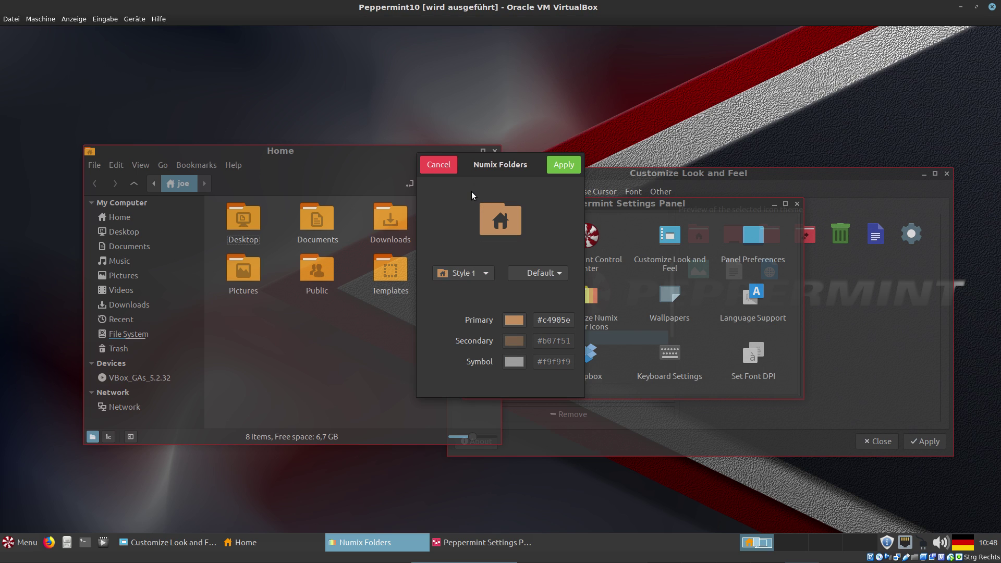
pyautogui.click(559, 165)
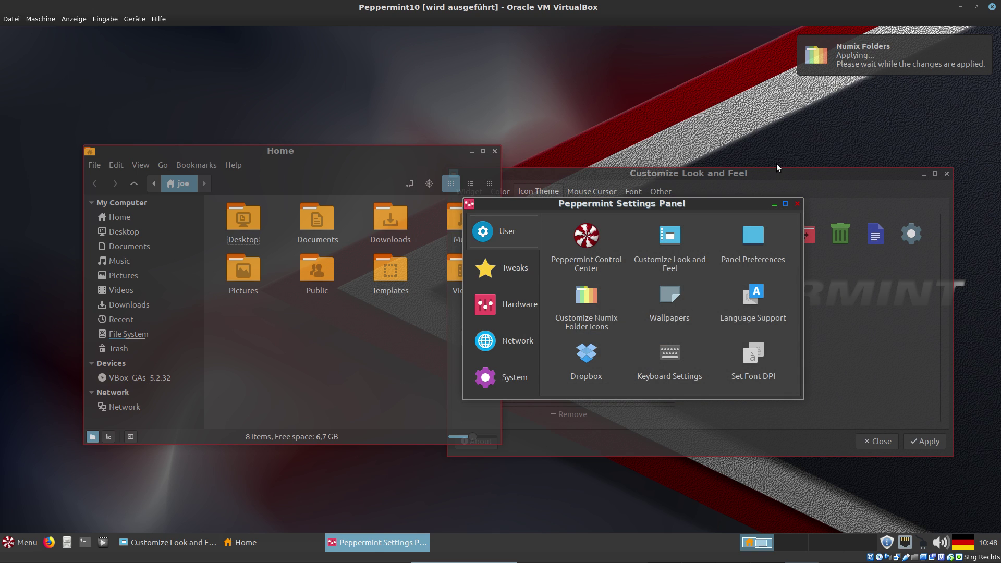
pyautogui.click(496, 151)
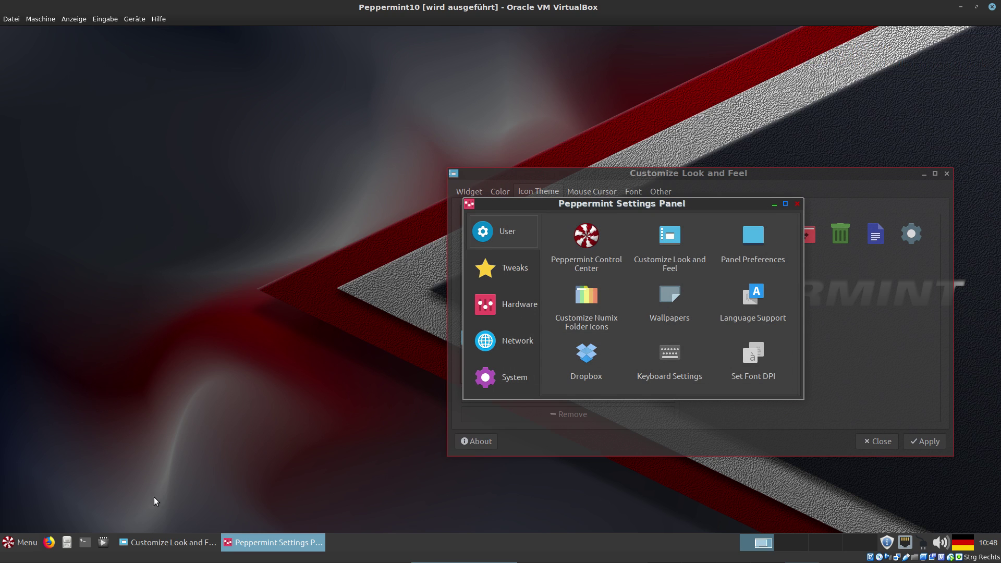
# Open the Home folder to verify the brown folder icons, then close it.
pyautogui.click(66, 542)
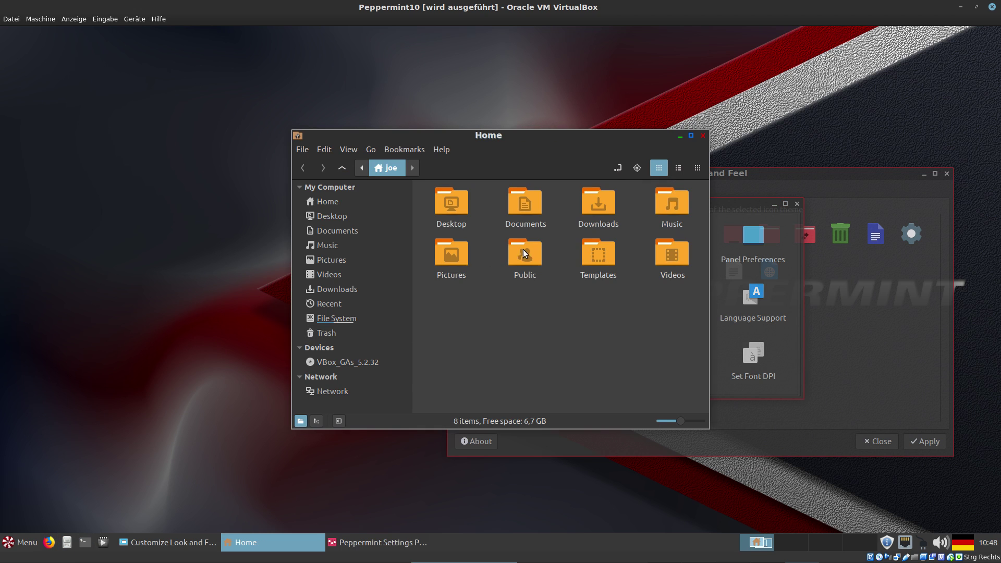
pyautogui.click(702, 137)
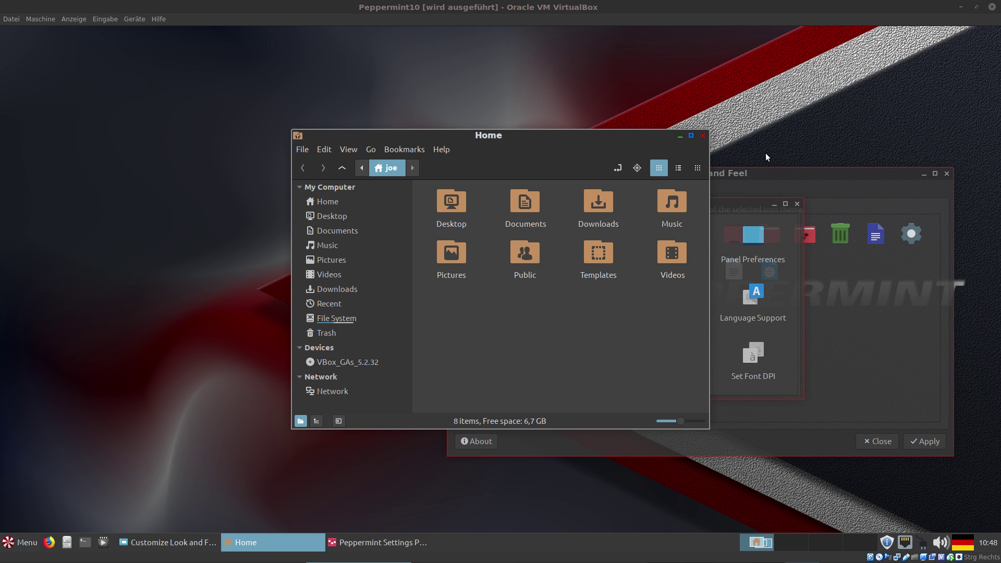
pyautogui.moveTo(531, 136); pyautogui.dragTo(295, 136)
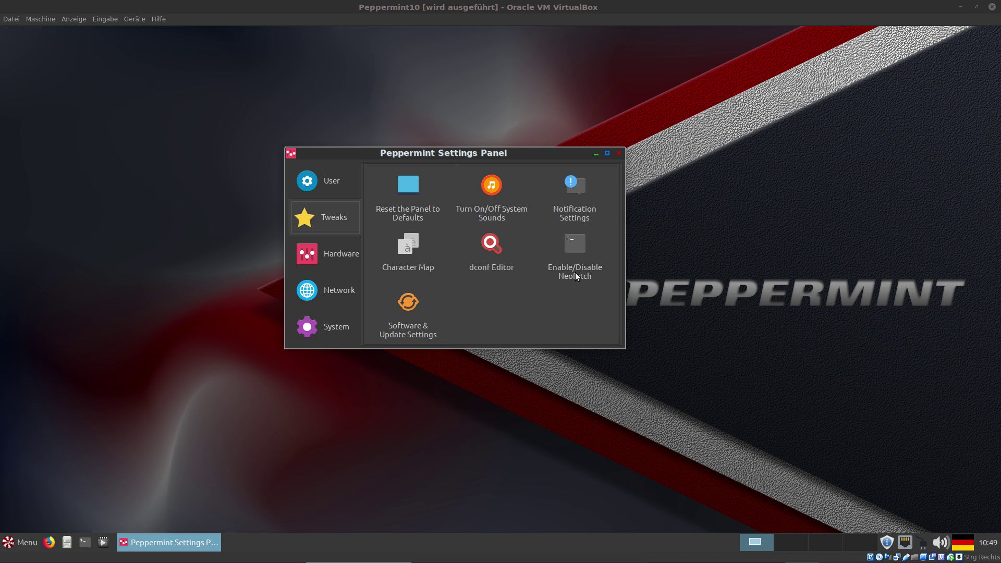
# Turn on Neofetch for new terminals using the Enable/Disable Neofetch switch under Tweaks.
pyautogui.click(574, 252)
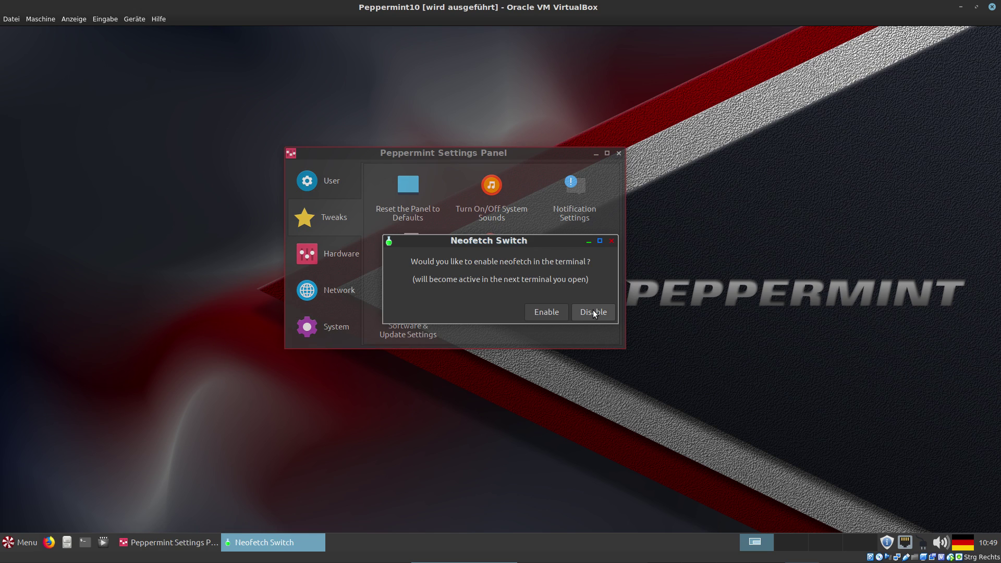
pyautogui.click(547, 311)
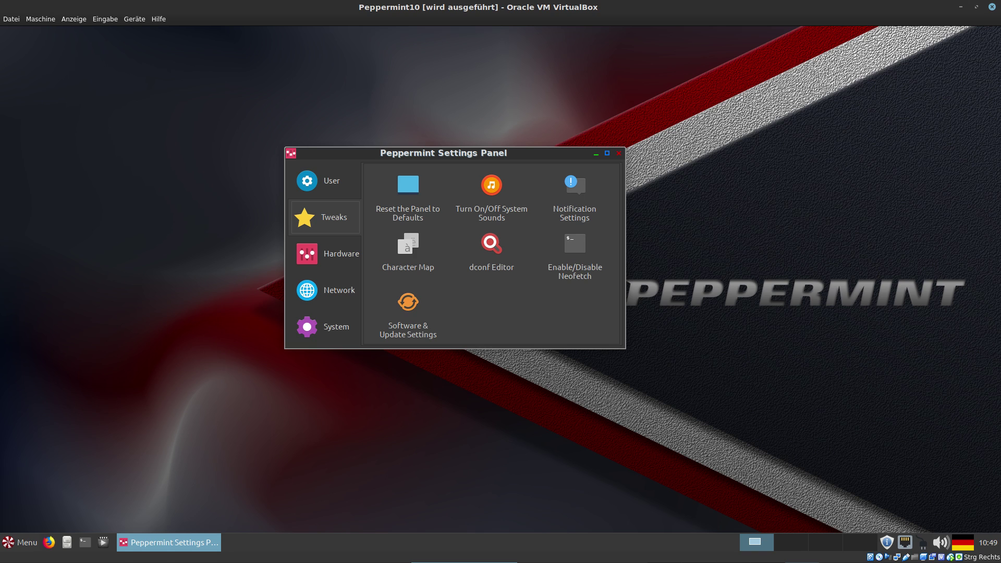
# Open a terminal with Ctrl+Alt+T to see the Neofetch output, then return to the Settings Panel.
pyautogui.hotkey('ctrl', 'alt', 't')
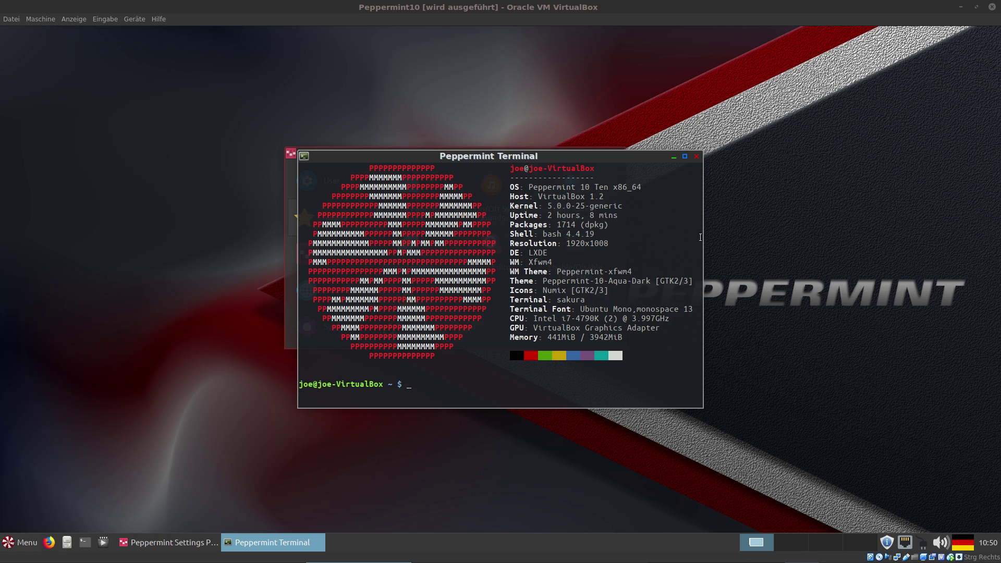
pyautogui.hotkey('alt', 'Tab')
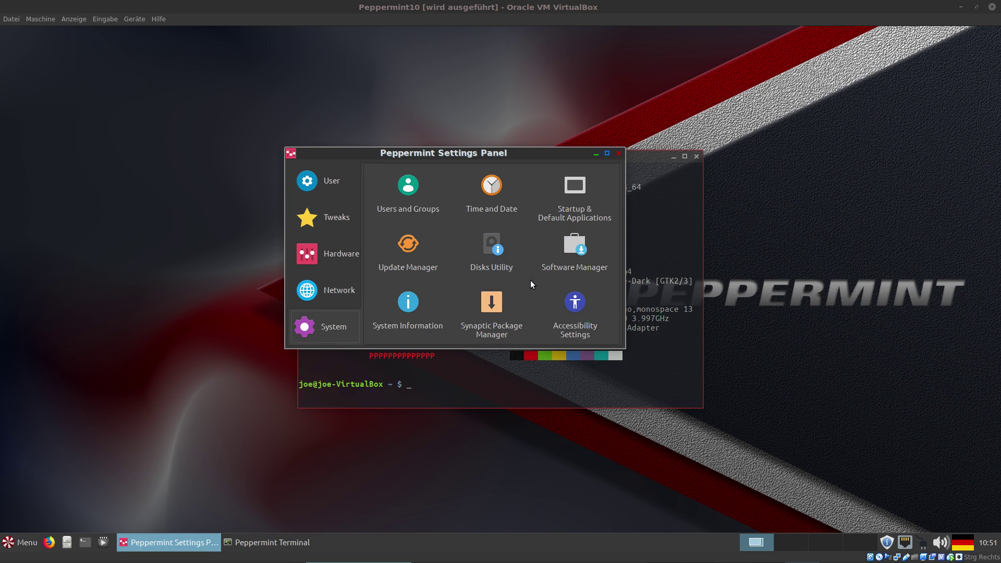
# Open Update Manager from the System category tools.
pyautogui.click(405, 251)
# Open Users Settings and view Manage Groups for the single Custom-type account.
pyautogui.click(407, 193)
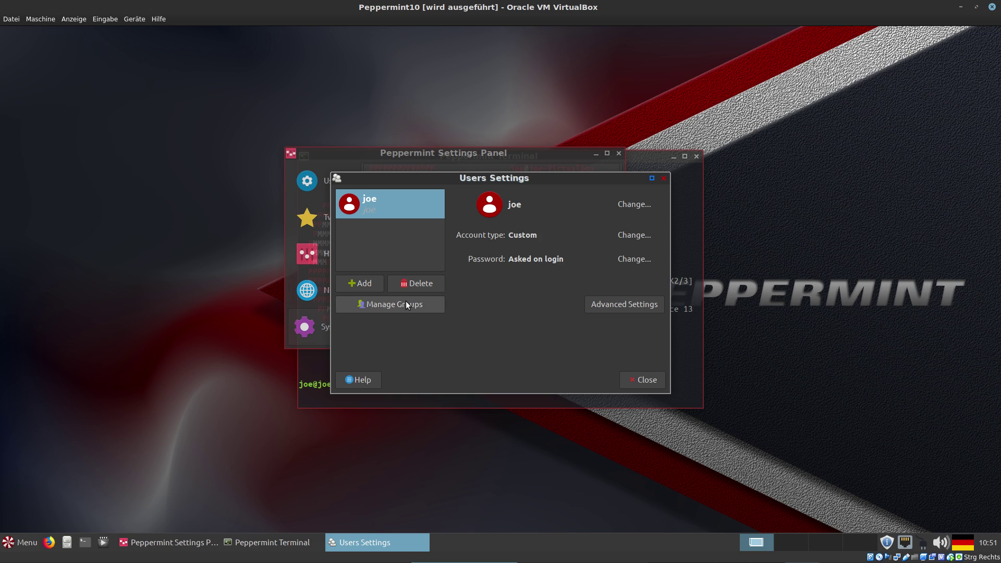
pyautogui.click(435, 302)
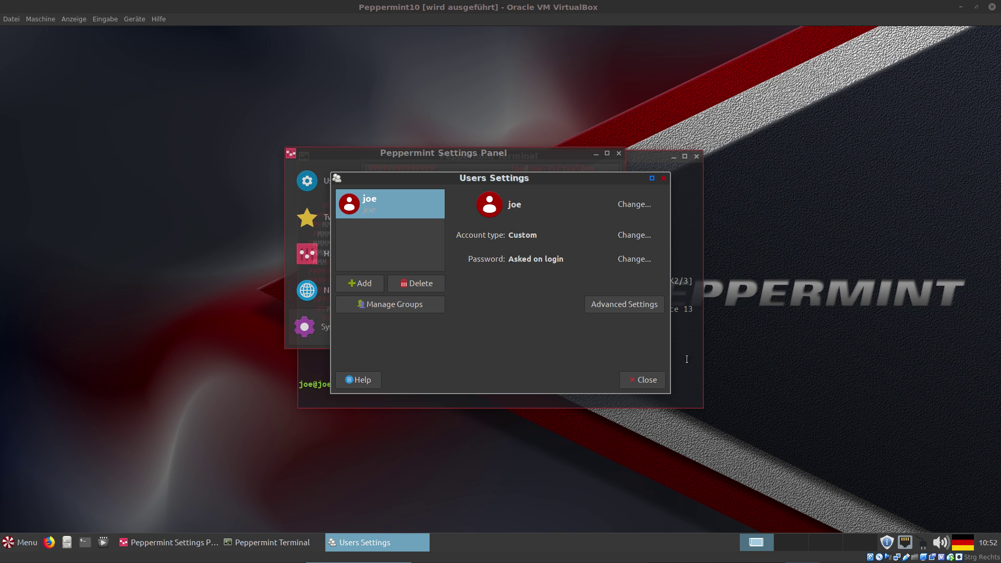
pyautogui.click(648, 381)
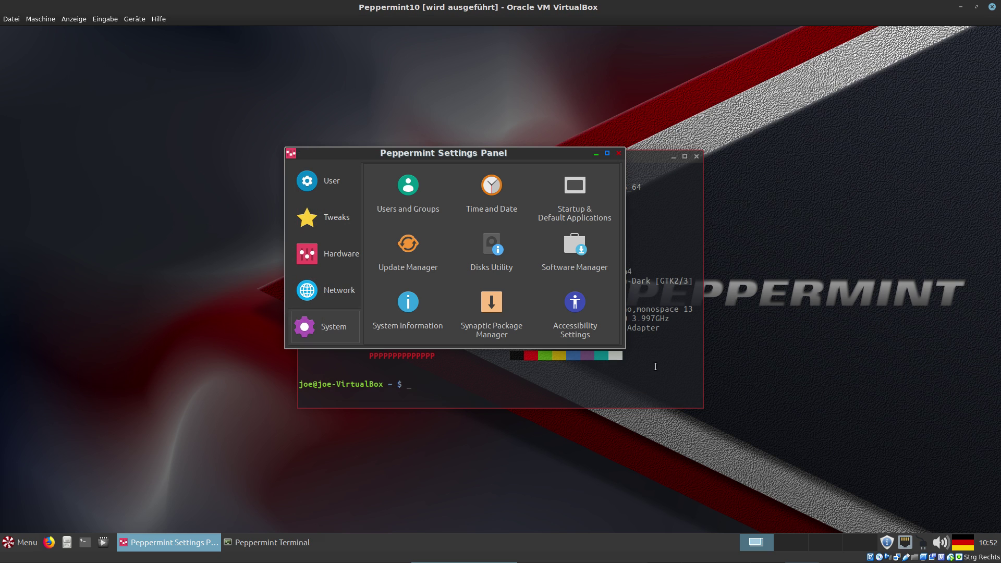
pyautogui.click(575, 246)
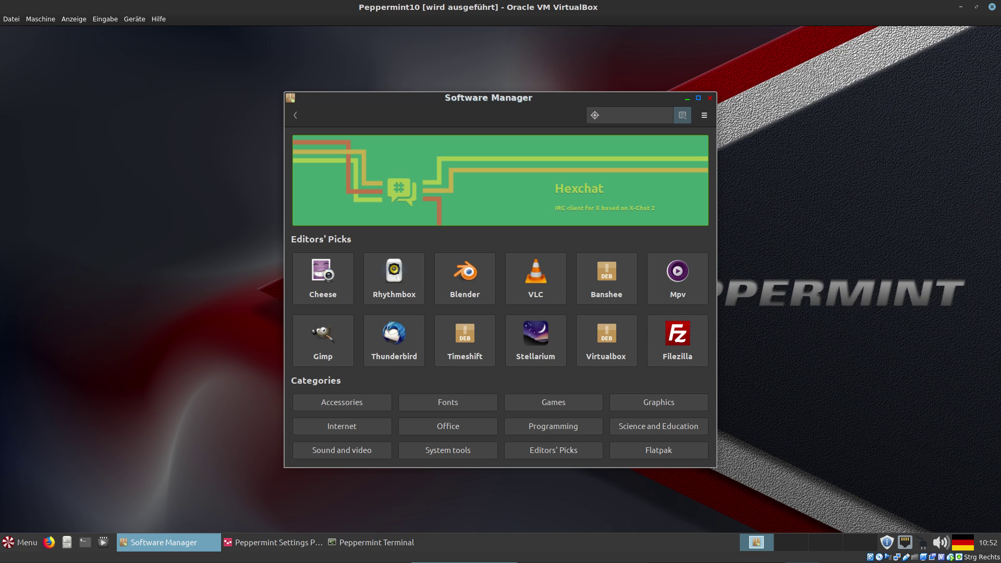
pyautogui.hotkey('alt', 'F4')
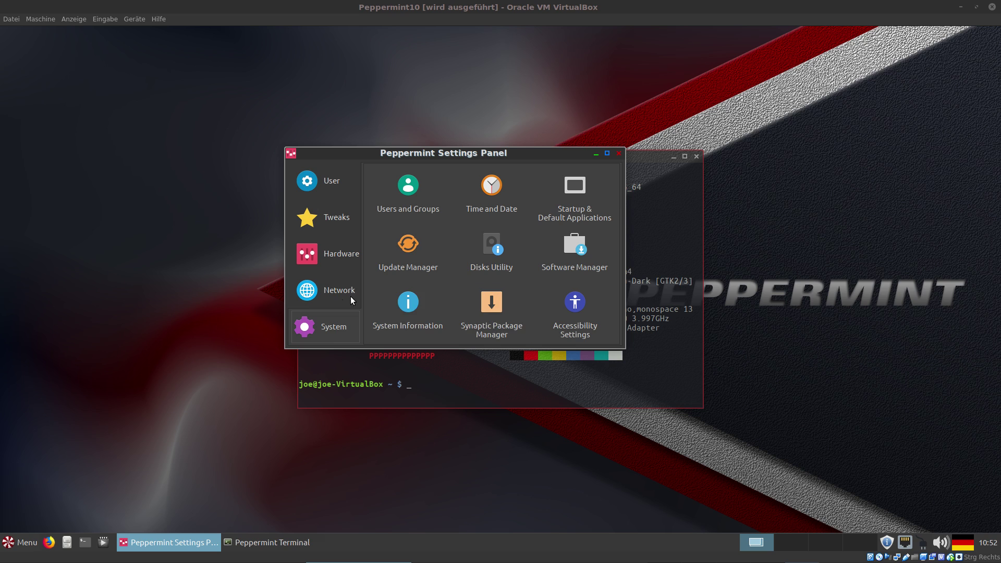
# Browse the Network and Hardware categories, ending on User tools like Wallpapers and Set Font DPI.
pyautogui.click(323, 291)
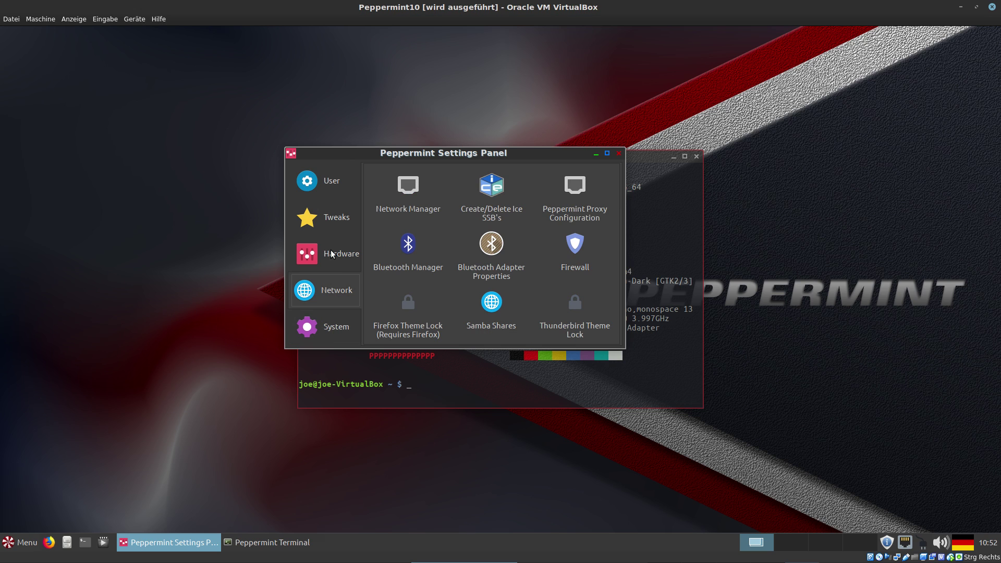
pyautogui.click(332, 254)
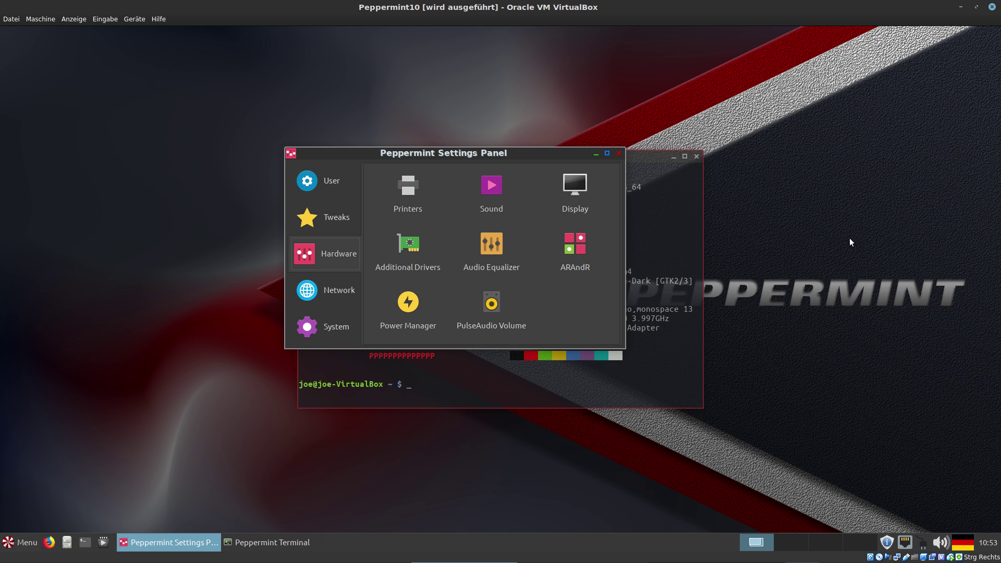
pyautogui.click(325, 181)
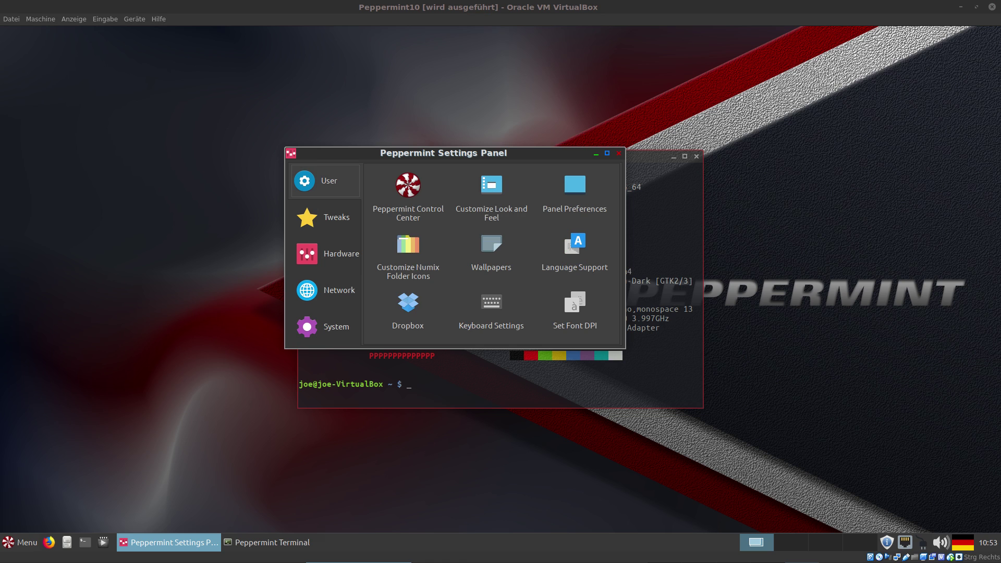